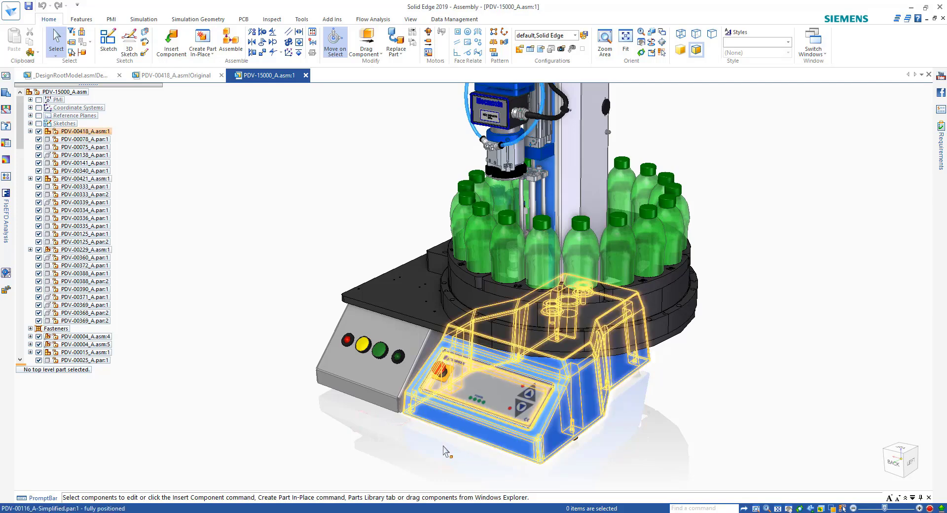
- Bring up the PDV-00418_A assembly and switch to the _DesignRootModel circuit board assembly
click(182, 75)
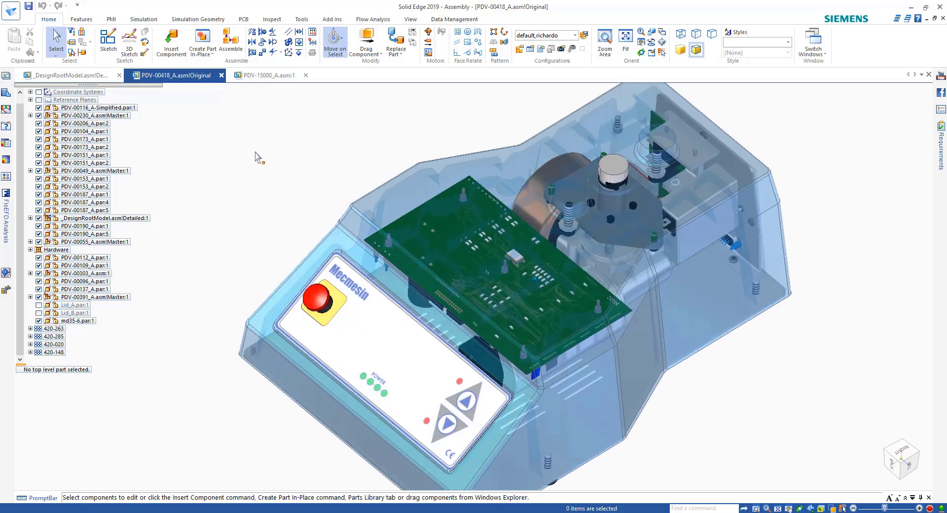
click(72, 75)
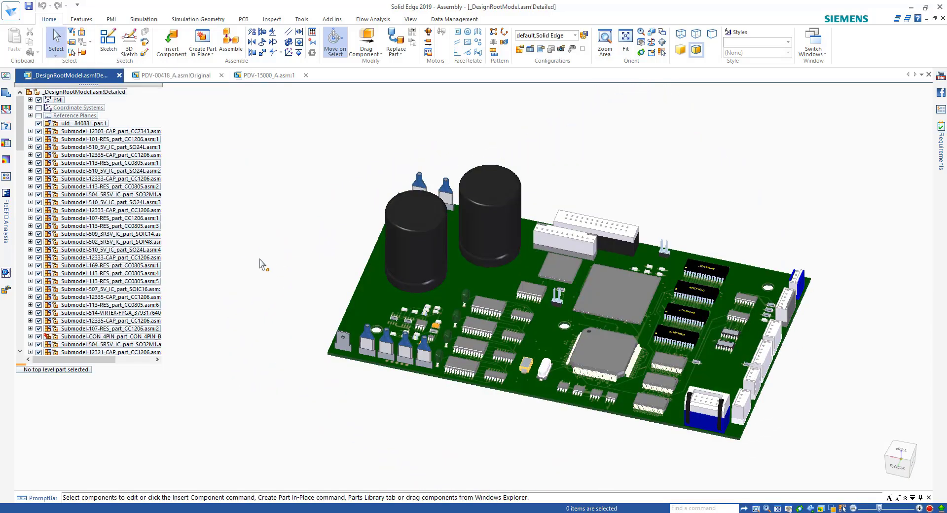
scroll(261, 257, up, 9)
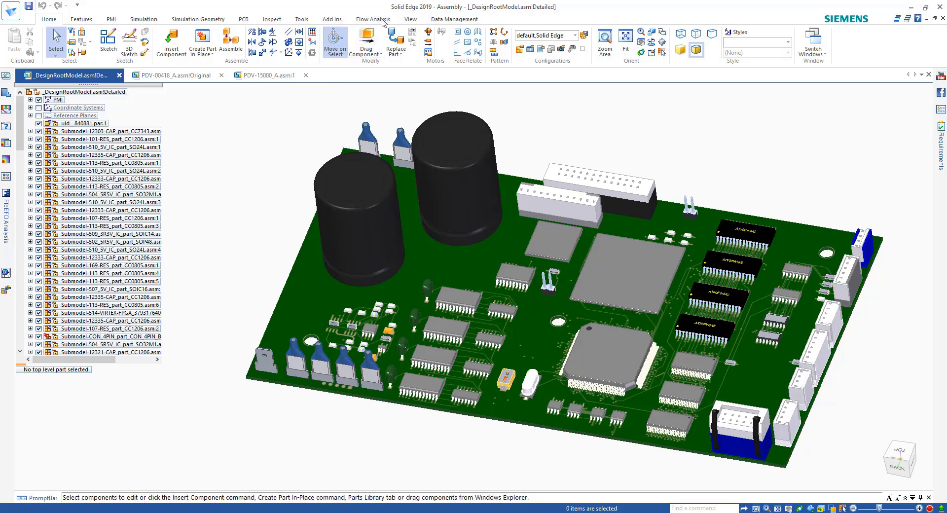
- Launch FloEFD's EDA Import and load the ODB++ board file 12345-000.tgz from the Mecmesin_FloEFD_Example_180508 folder
click(382, 21)
click(418, 52)
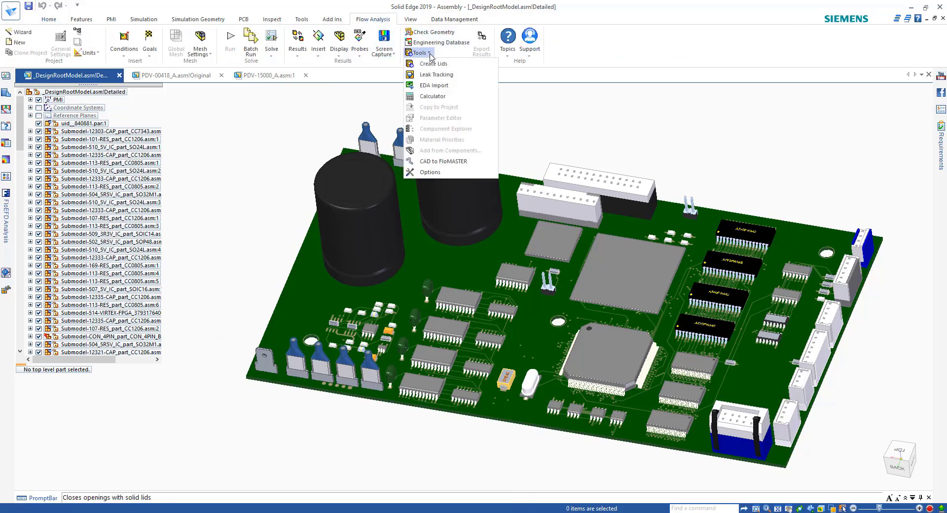
click(448, 87)
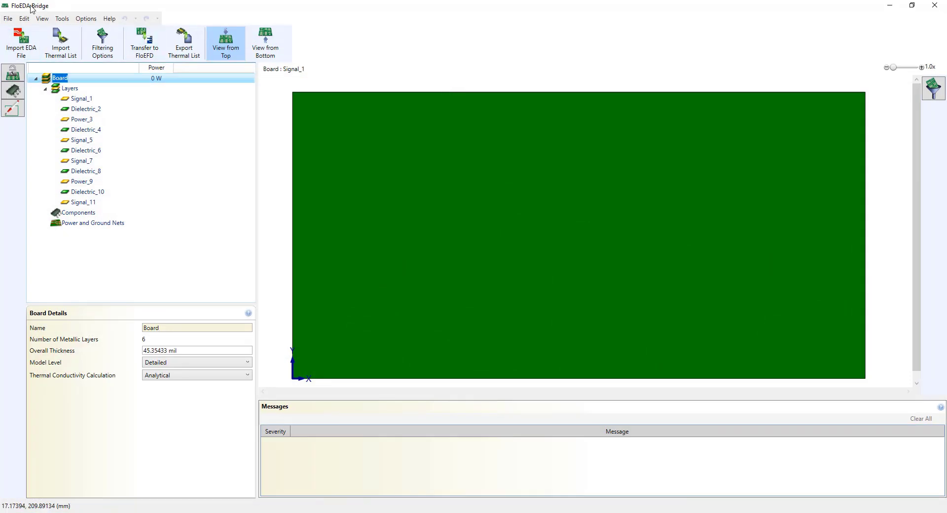
click(21, 49)
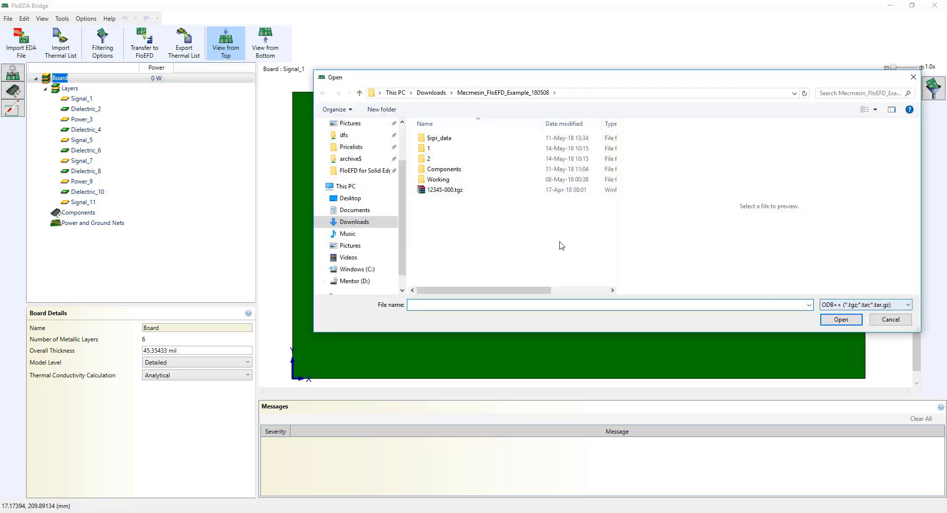
click(442, 190)
click(840, 319)
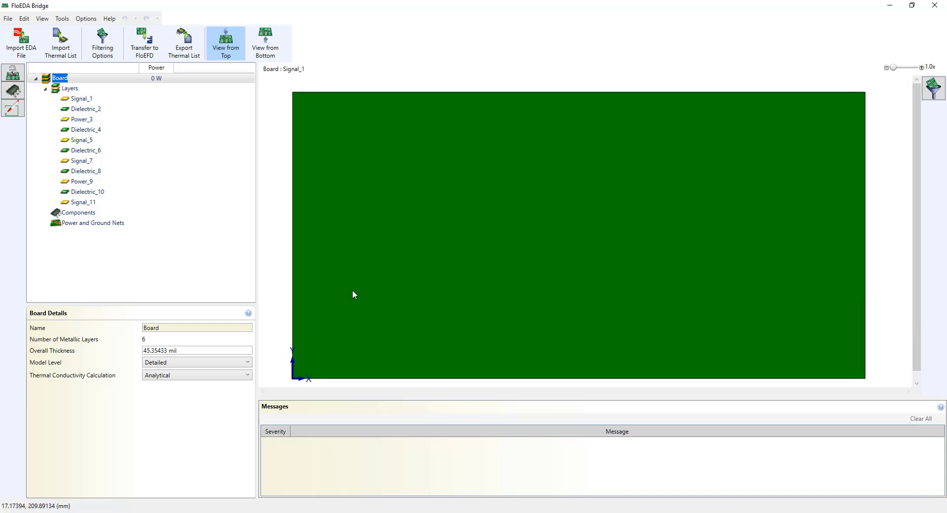
key(Return)
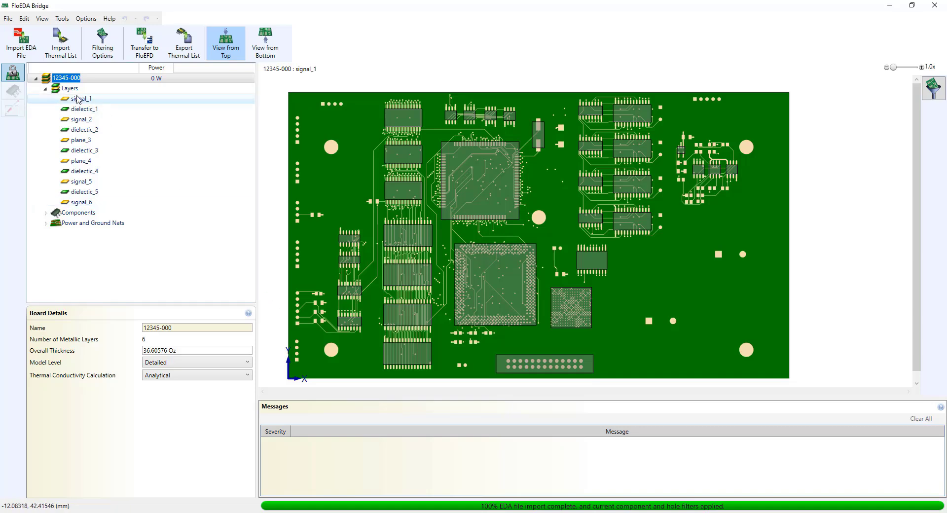
- Examine the board's copper layers from signal_1 through the plane layers to signal_6, ending on signal_1
click(80, 99)
click(81, 119)
click(87, 141)
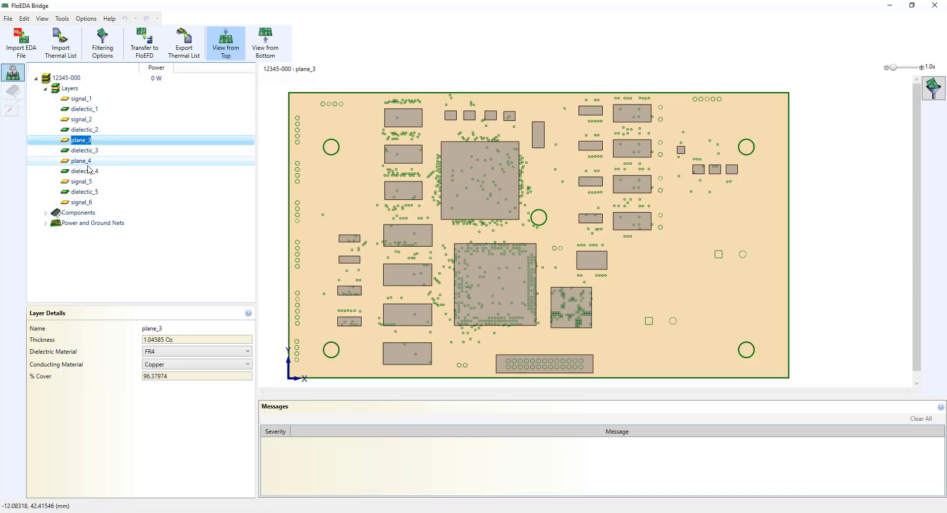
click(86, 163)
click(81, 182)
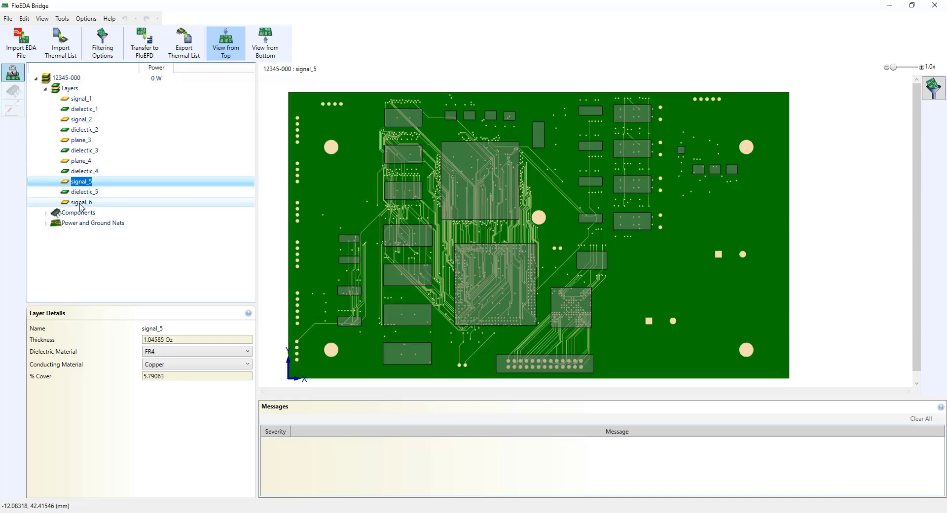
click(79, 203)
click(77, 98)
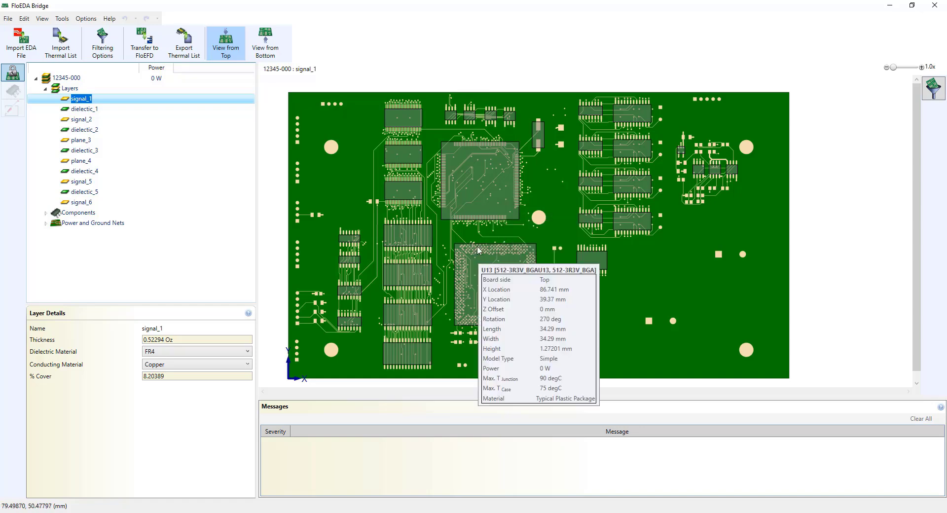
- Set the thermal power of component U9 to 4 W and its model type to 2Resistor
click(463, 194)
click(79, 316)
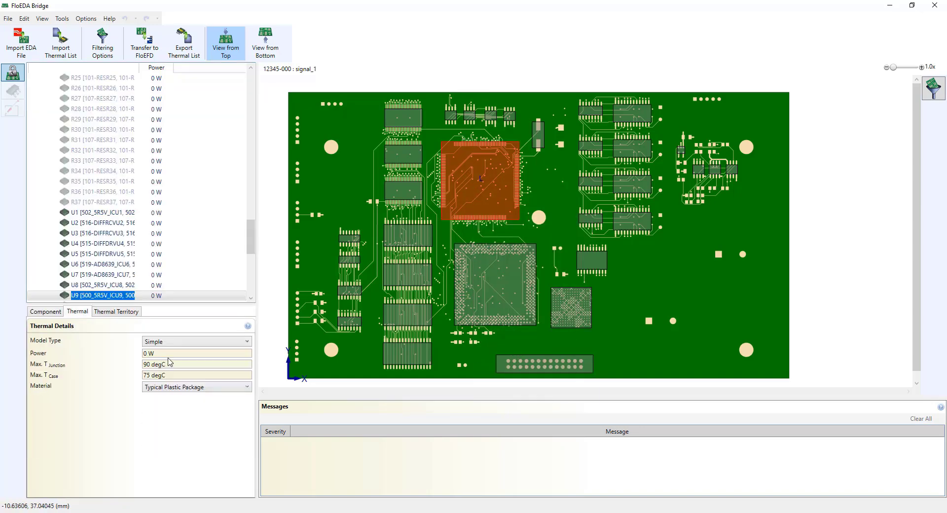
click(100, 351)
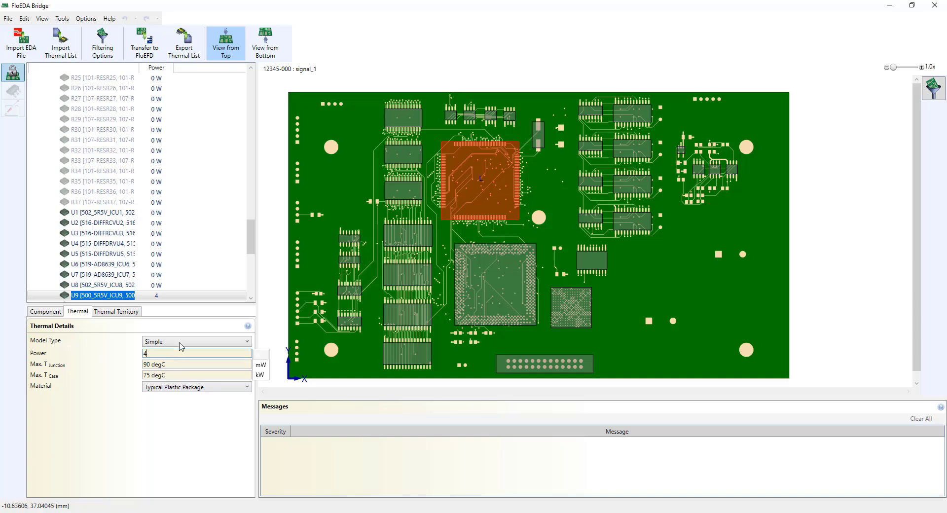
click(179, 342)
click(178, 364)
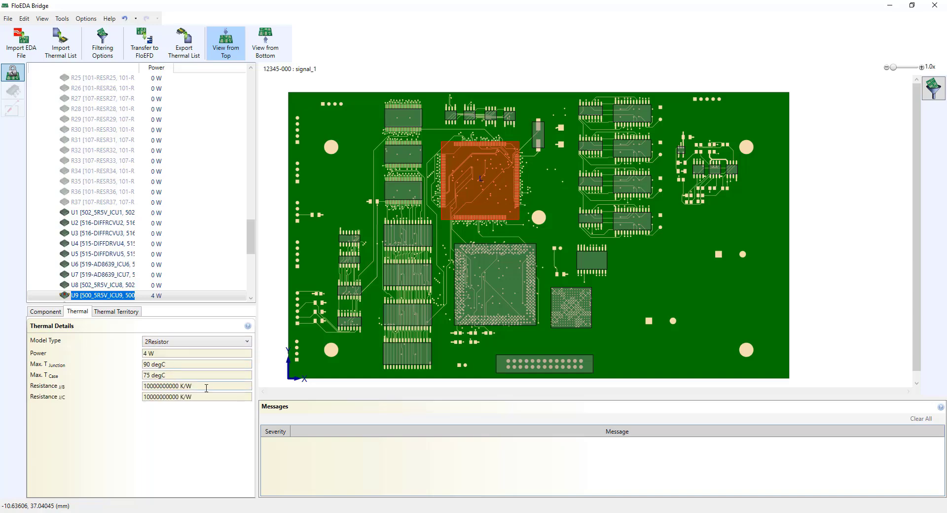
- Set U9's junction-to-board resistance to 4.16 K/W and its junction-to-case resistance to 3.19 K/W
drag(209, 389, 150, 388)
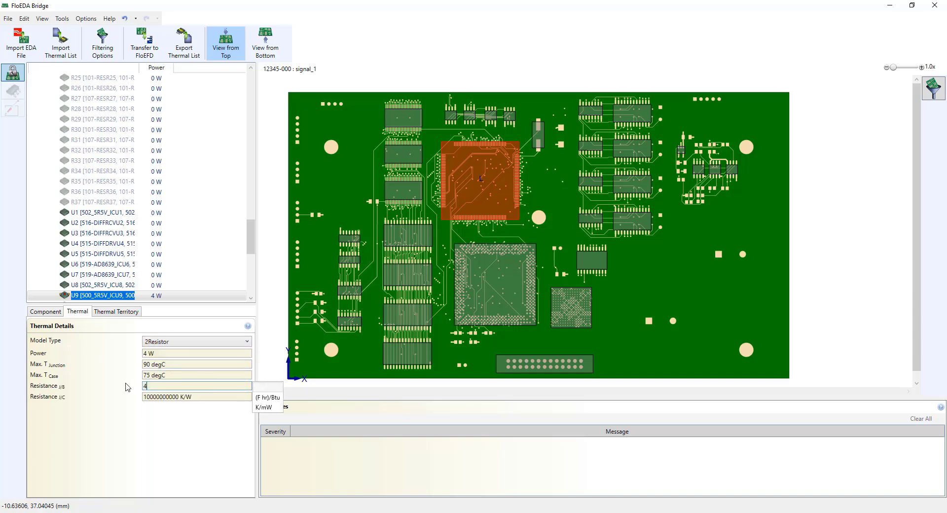
key(Tab)
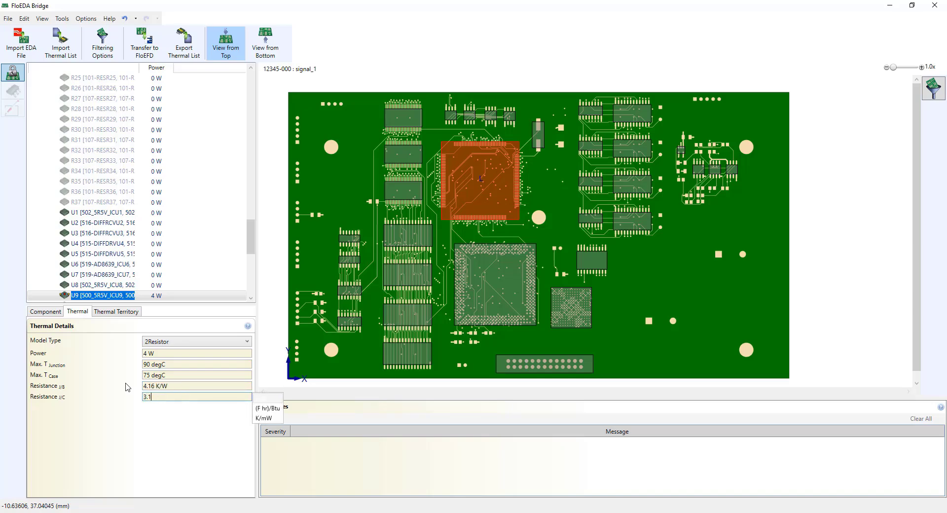
text(3.19)
key(Return)
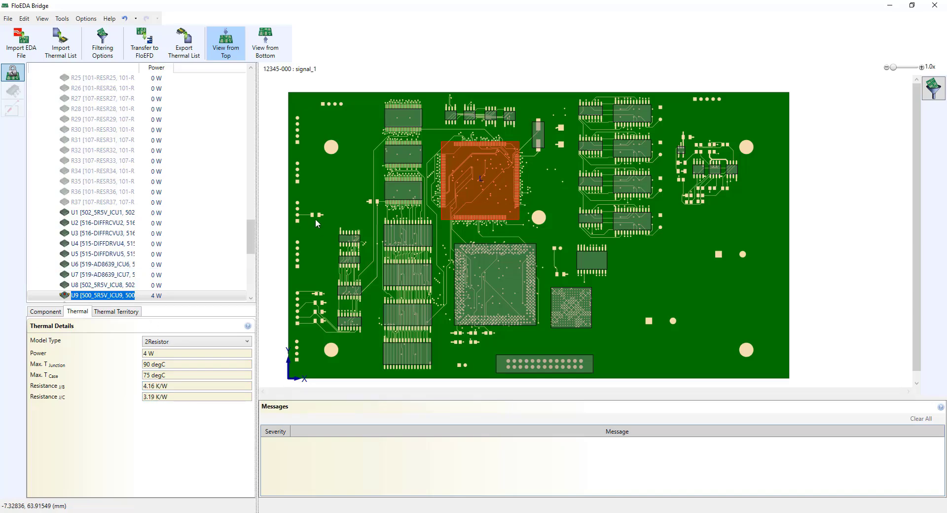
- Import the thermal list Thermal_List_08.csv after reviewing its component entries in the file preview
scroll(159, 123, up, 15)
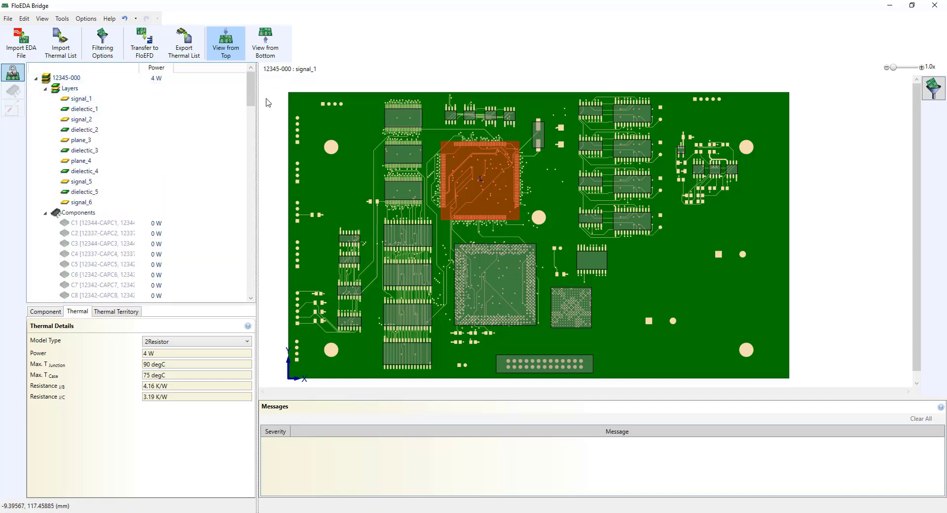
click(59, 54)
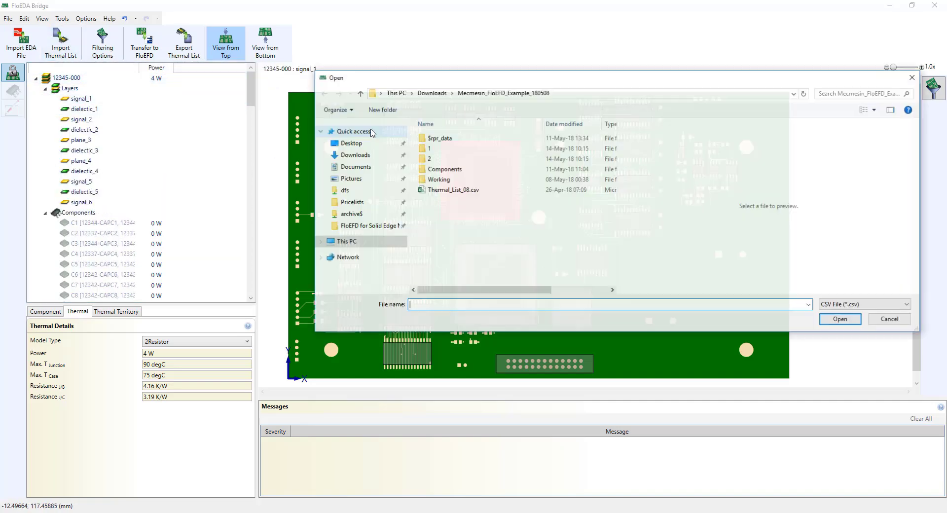
click(477, 192)
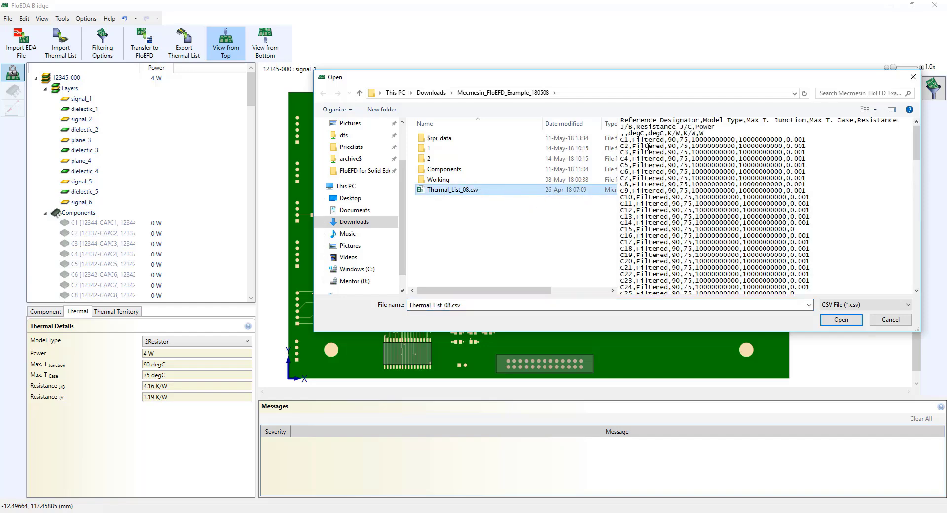
scroll(854, 184, down, 15)
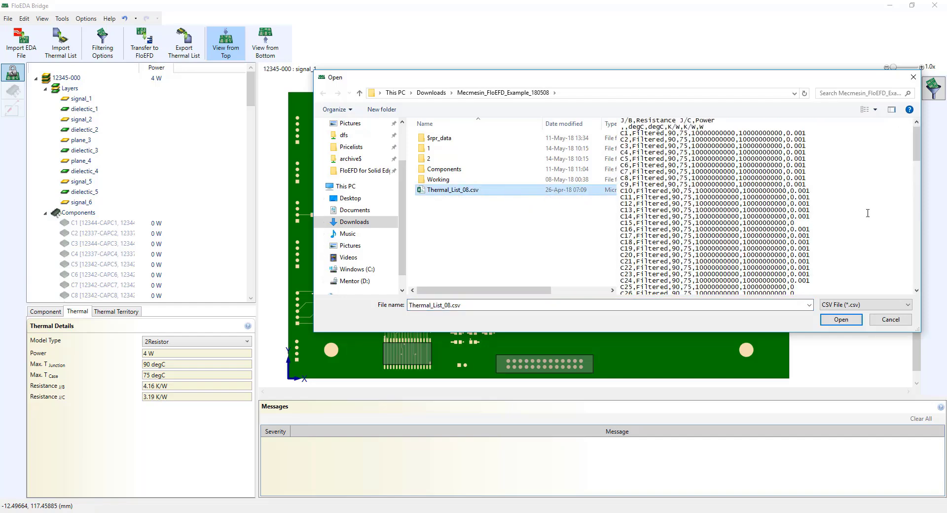
scroll(874, 219, down, 10)
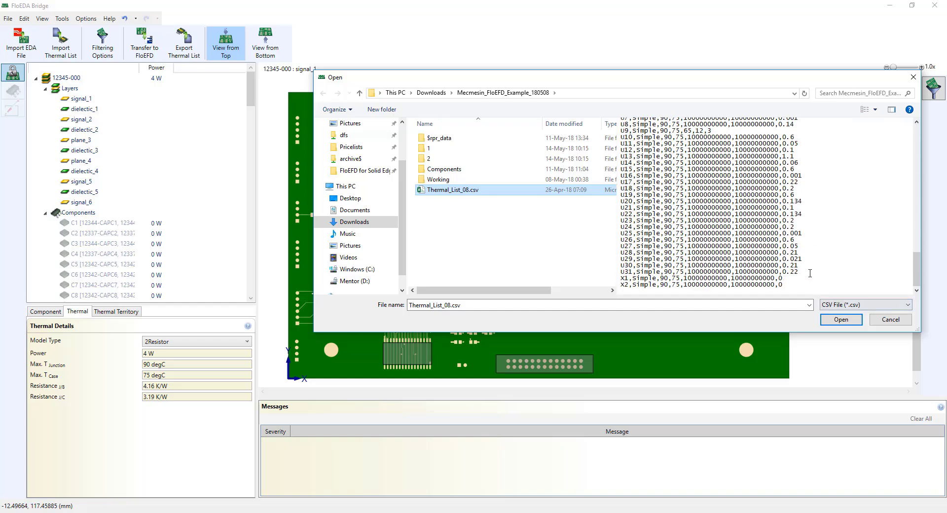
click(839, 321)
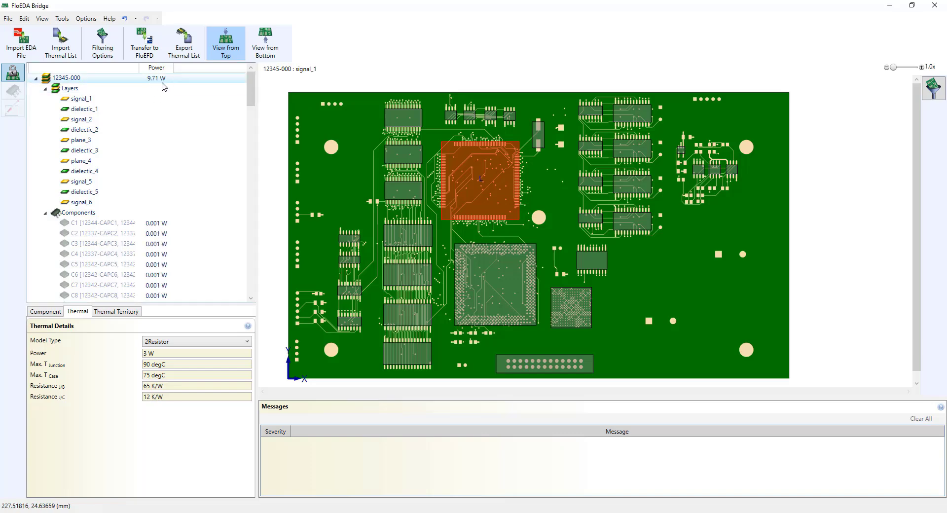
- Check the thermal details of components U1, U8 and U13 on the board
click(409, 163)
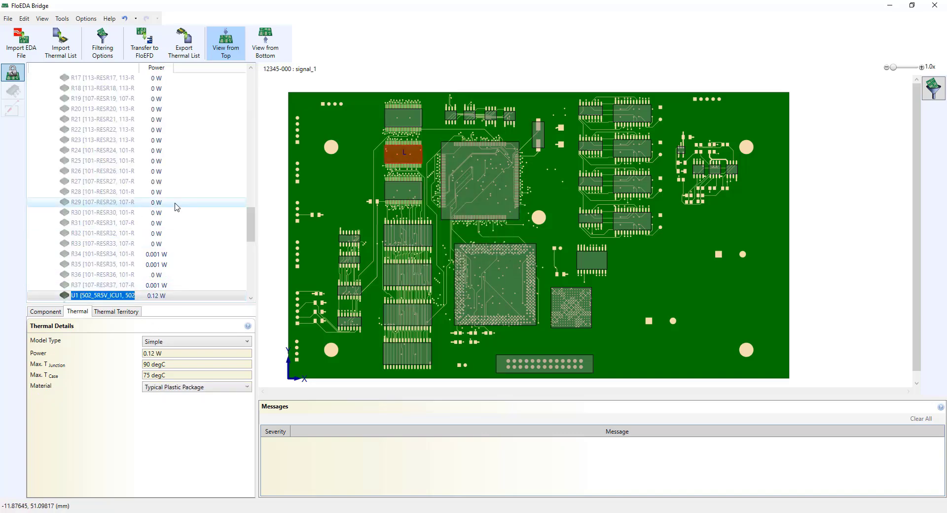
scroll(173, 205, down, 2)
click(402, 193)
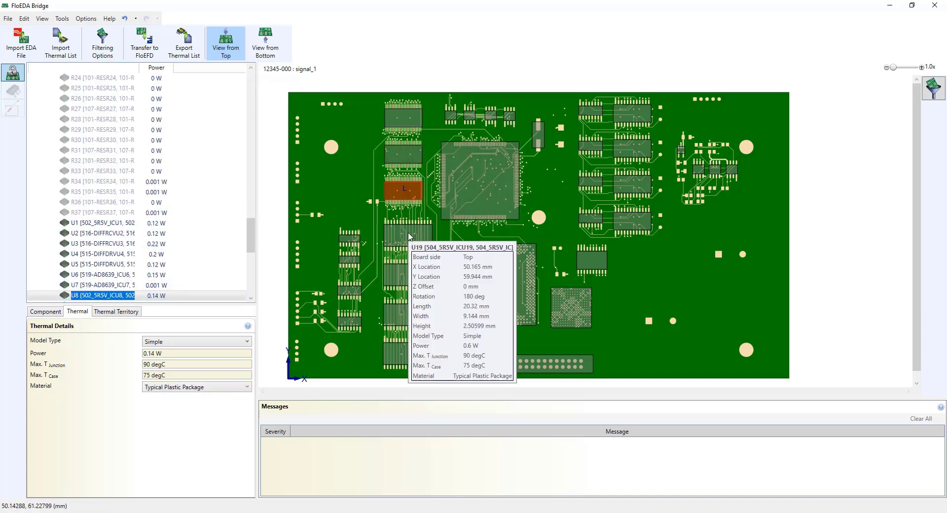
click(518, 289)
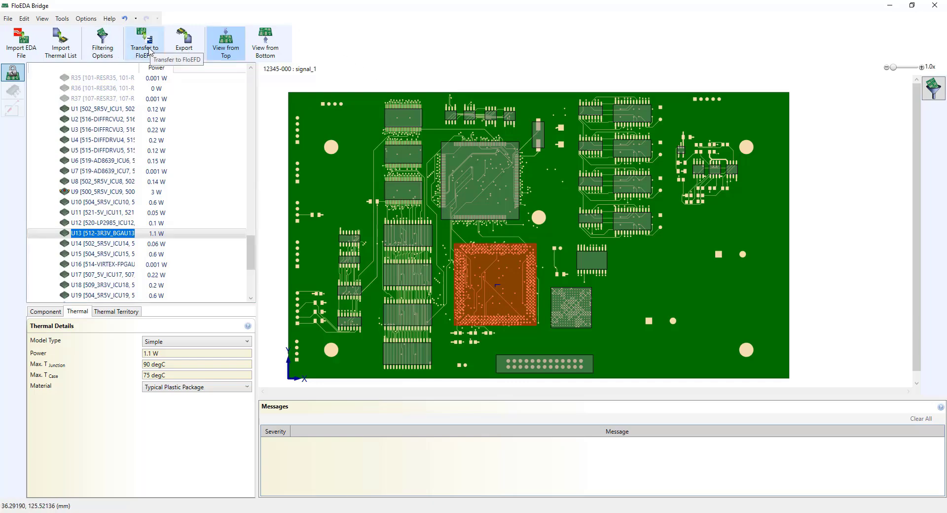
- Transfer the board to FloEFD and collapse the Heat Sources group in the analysis project
click(148, 51)
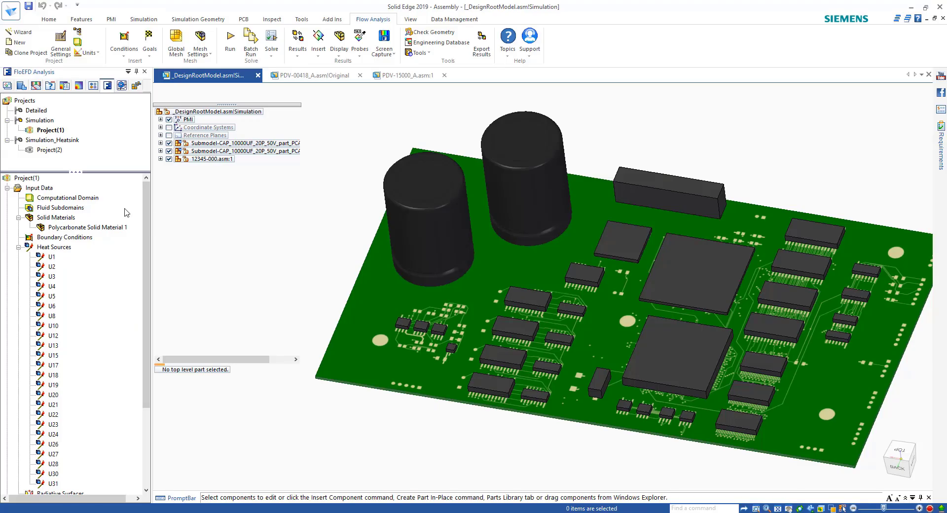
scroll(277, 276, up, 4)
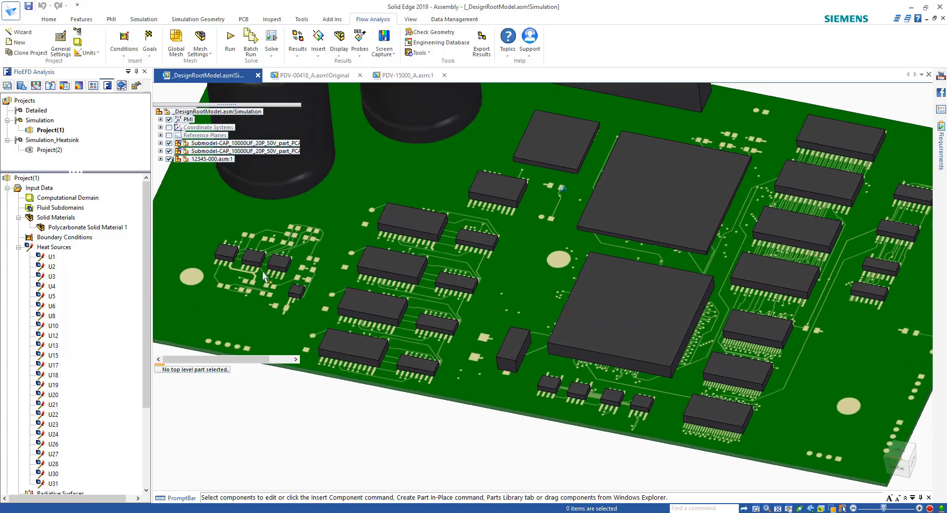
click(19, 246)
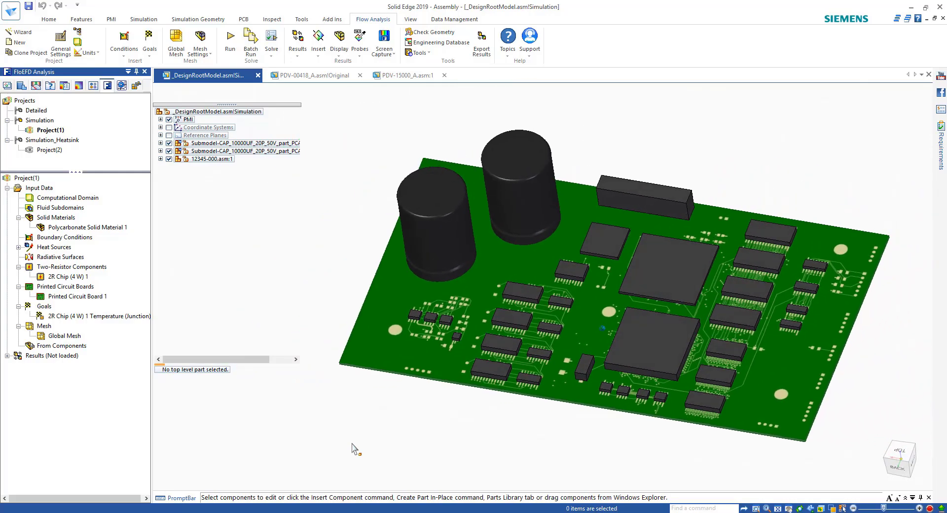
- Display the computational domain and gravity direction around the board, inspect them from the side, and hide the domain again
click(81, 198)
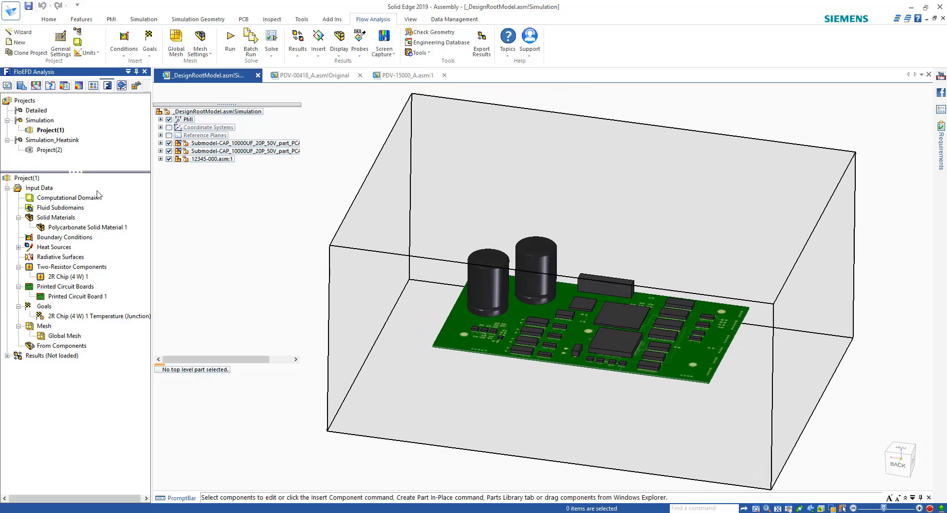
right_click(52, 189)
click(123, 271)
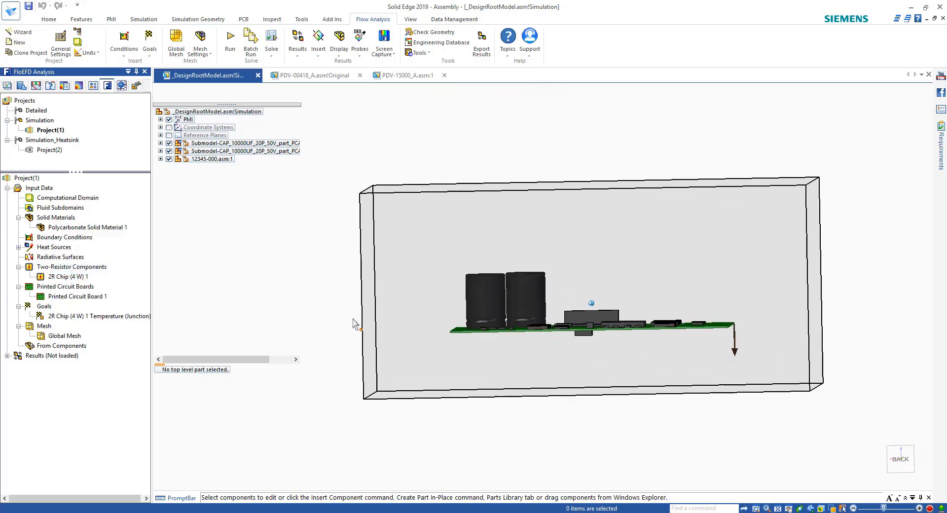
middle_drag(731, 391, 684, 417)
right_click(94, 199)
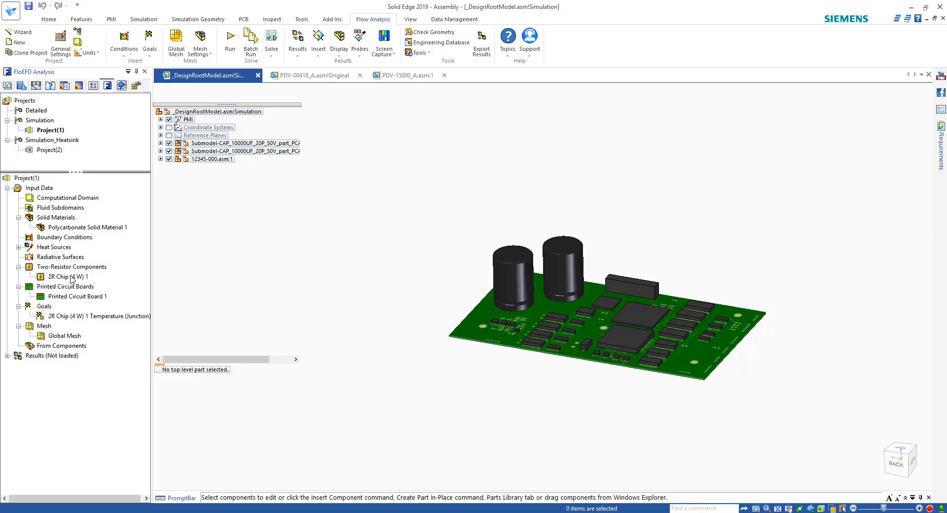
- Inspect the 2R Chip (4 W) 1 two-resistor component and individual heat sources such as U24 on the board
click(72, 277)
click(19, 247)
scroll(66, 346, down, 4)
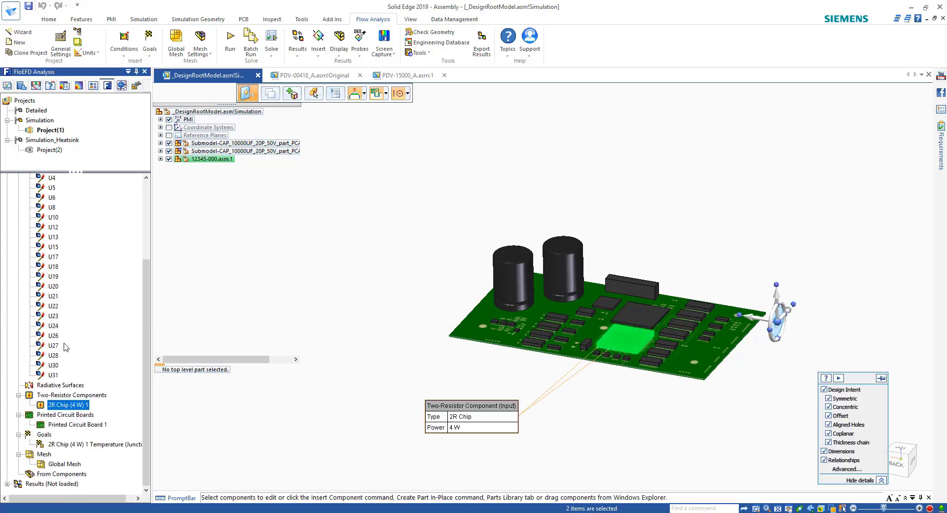
click(55, 305)
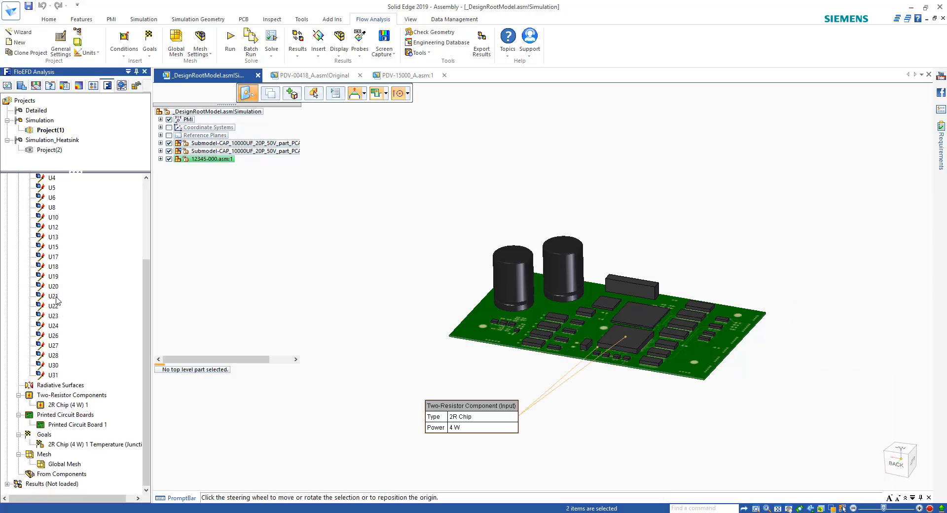
click(57, 325)
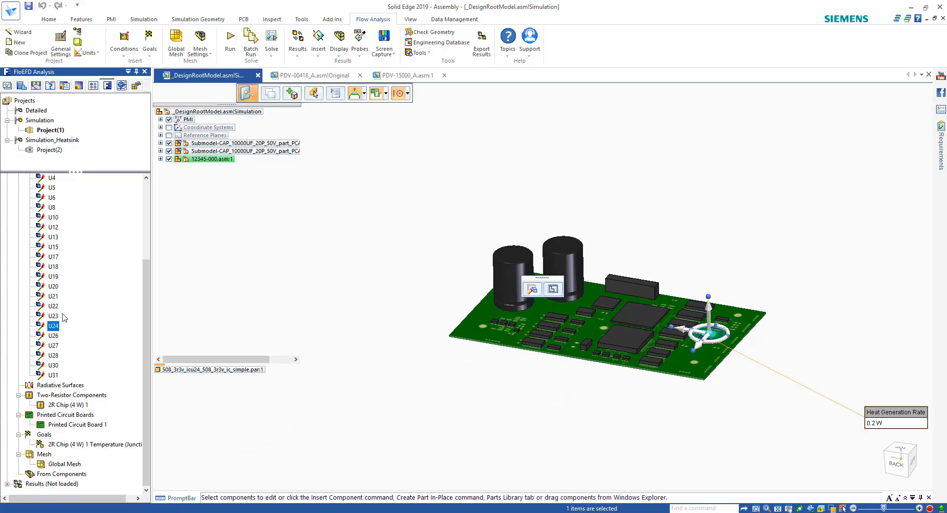
- Collapse the Heat Sources group, highlight Printed Circuit Board 1 on the model, and load the Project(1) results
scroll(62, 314, up, 4)
click(19, 247)
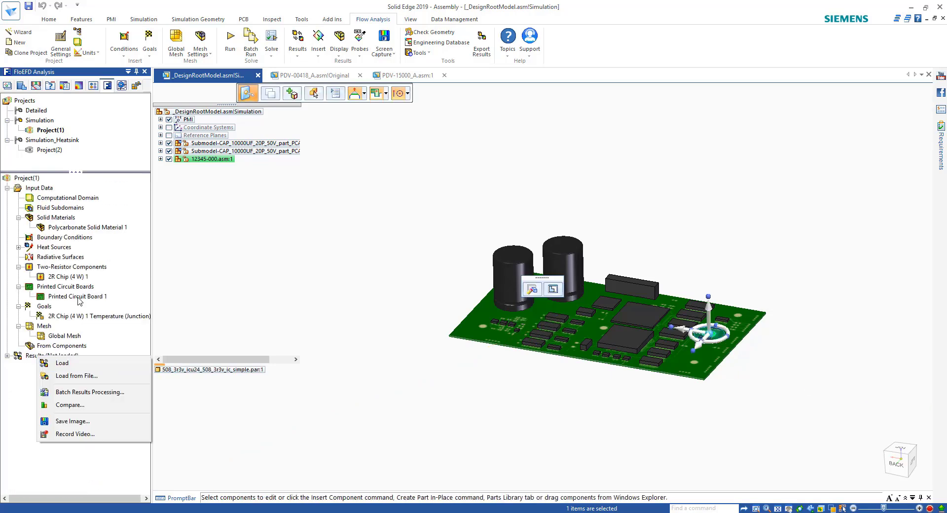
click(78, 298)
right_click(58, 354)
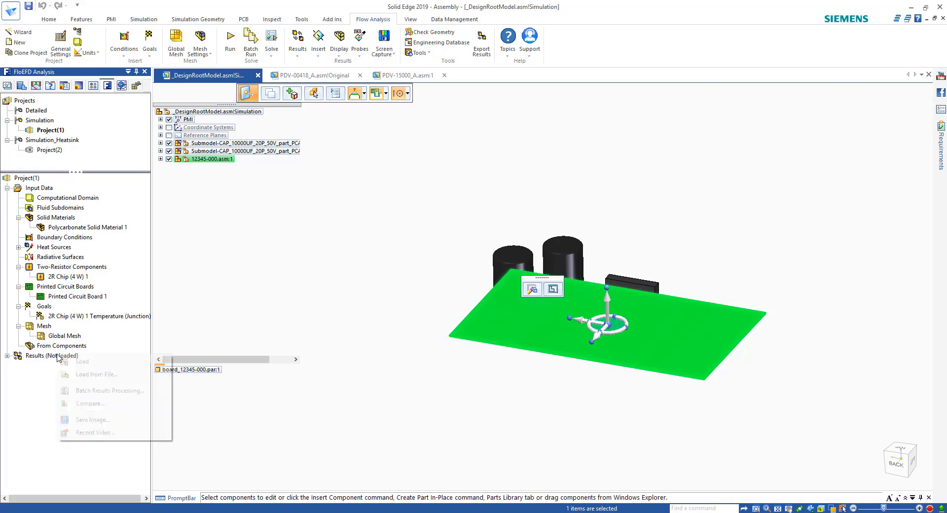
click(81, 365)
click(308, 302)
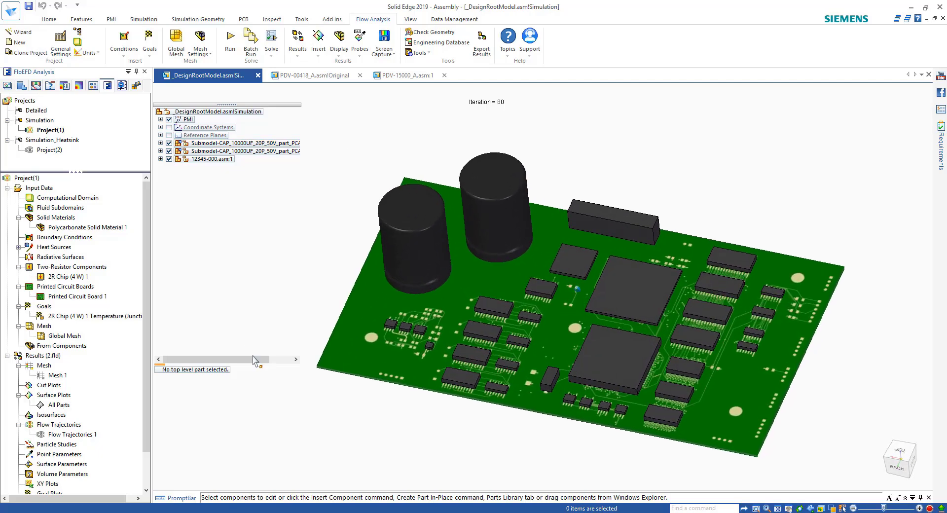
- Show the All Parts surface plot with the assembly components hidden, and probe temperatures across the board
right_click(59, 406)
click(86, 319)
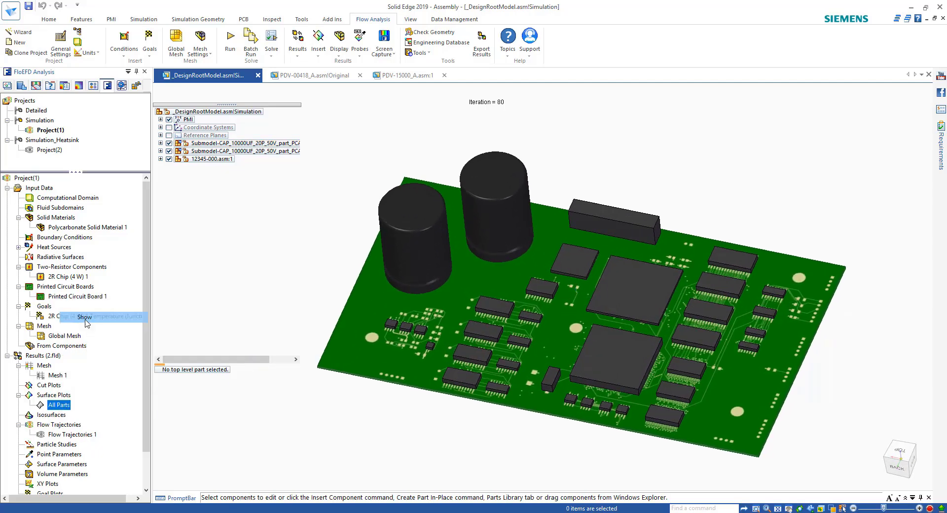
click(227, 250)
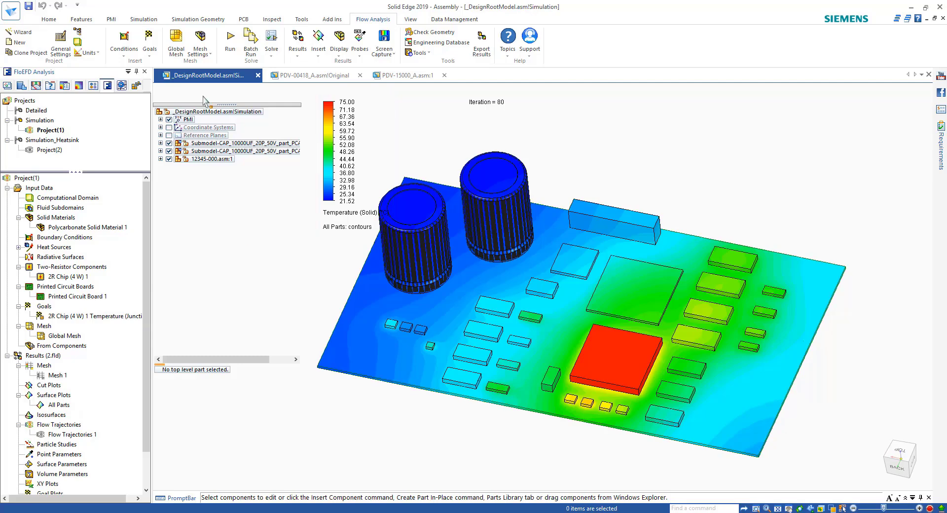
right_click(200, 113)
click(222, 174)
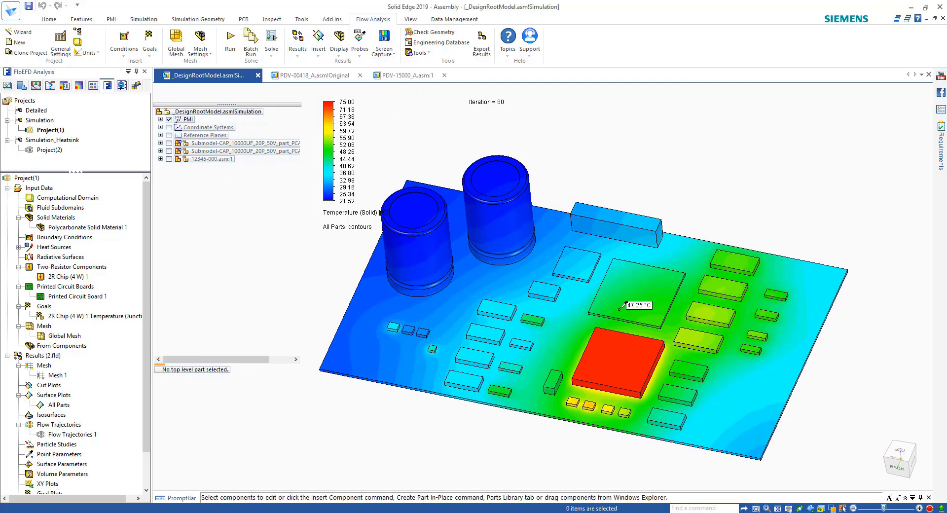
mouse_move(628, 351)
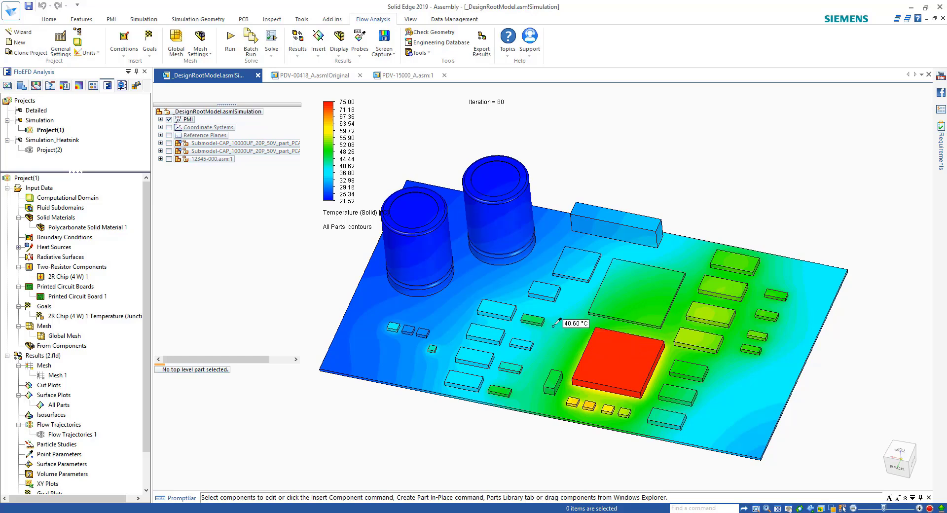
- Set the temperature unit of the project's unit system to °F
click(92, 52)
click(111, 70)
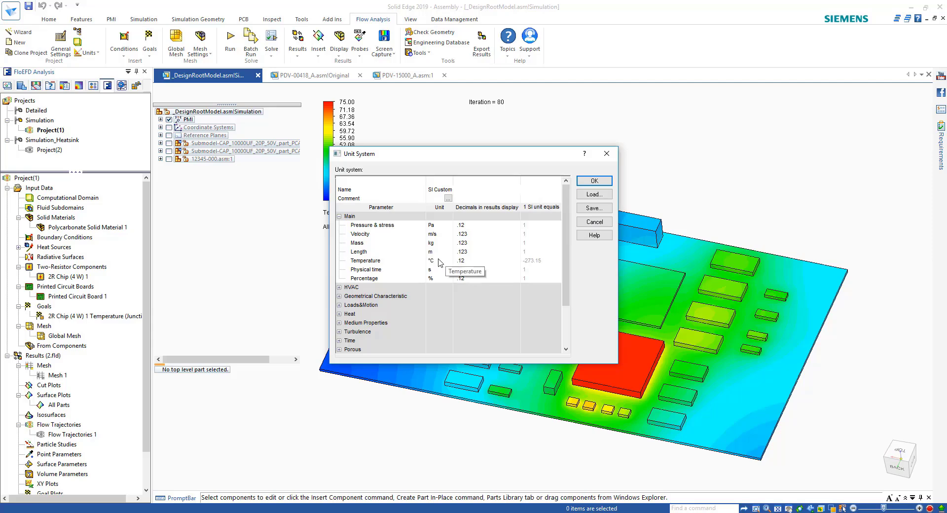
click(448, 260)
click(439, 281)
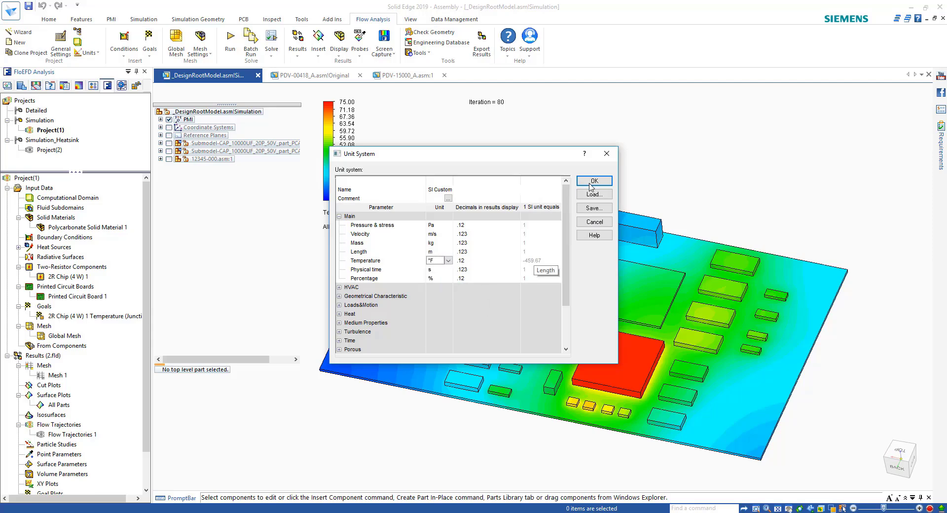
click(594, 180)
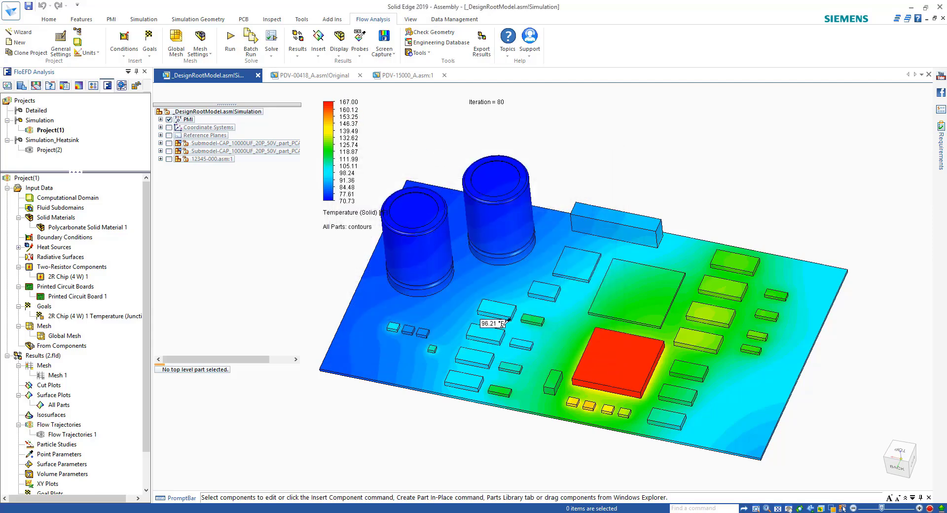
- Check the 2R Chip (4 W) 1 junction temperature and inspect the temperature contours on the board's underside
click(66, 277)
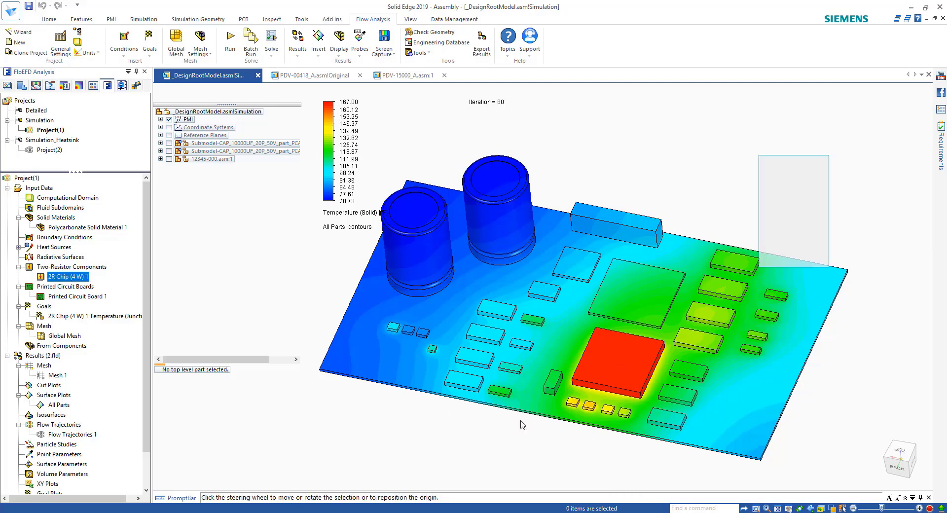
drag(617, 433, 384, 417)
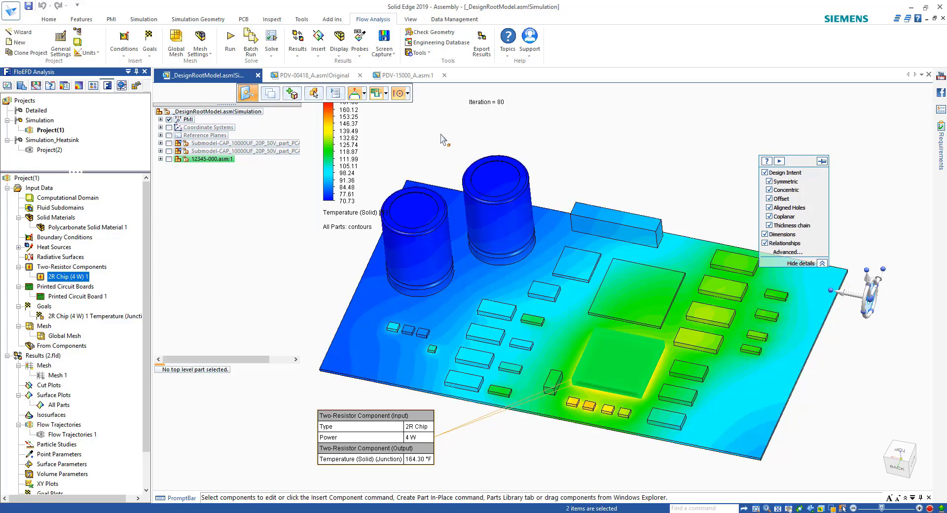
click(644, 143)
middle_drag(855, 202, 531, 336)
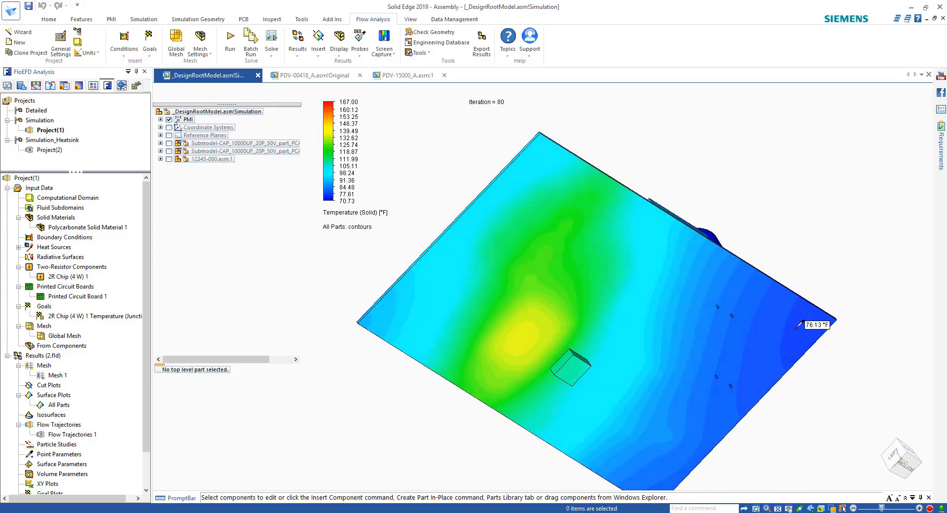
click(359, 37)
middle_drag(417, 196, 486, 203)
- Play Flow Trajectories 1 over the board without the heatsink, inspect the airflow, and hide the trajectories again
right_click(77, 439)
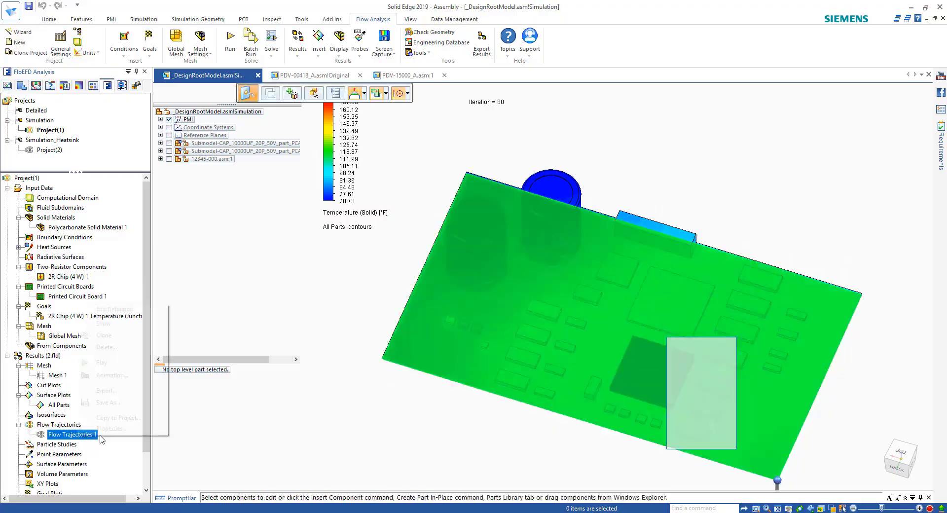
click(101, 365)
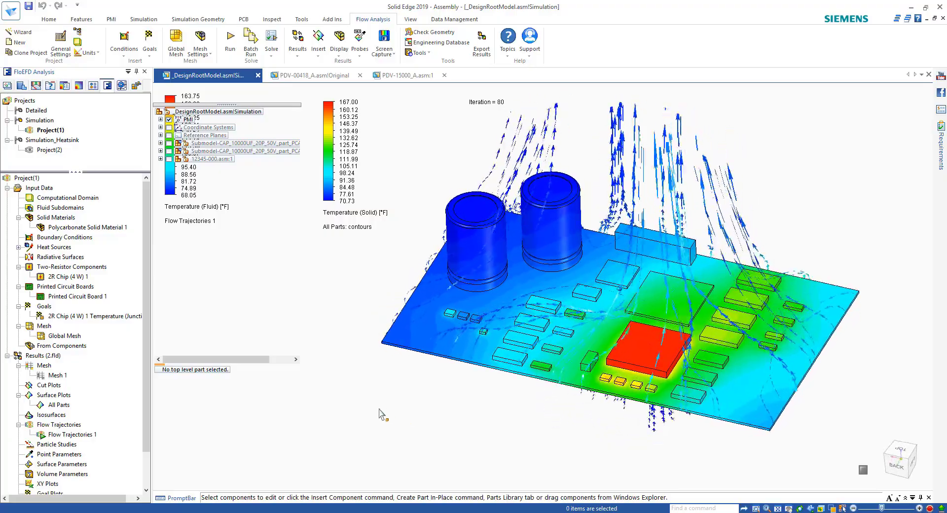
right_click(63, 433)
click(88, 313)
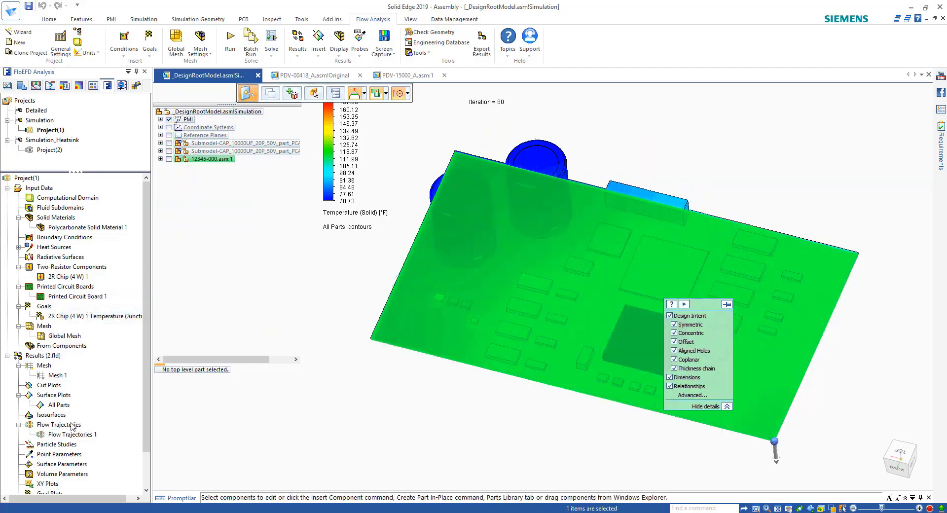
- Hide the All Parts surface plot and show all components of the Simulation assembly again
right_click(55, 405)
click(84, 278)
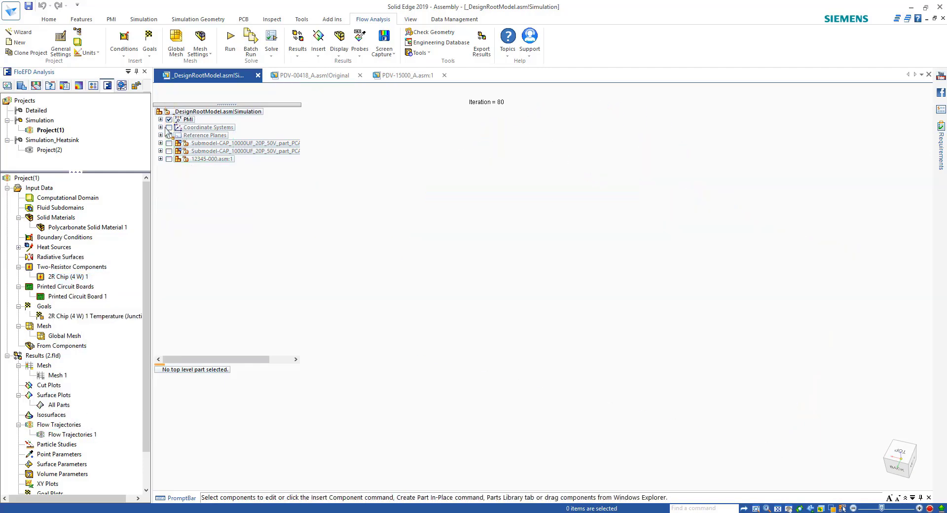
right_click(194, 113)
click(233, 155)
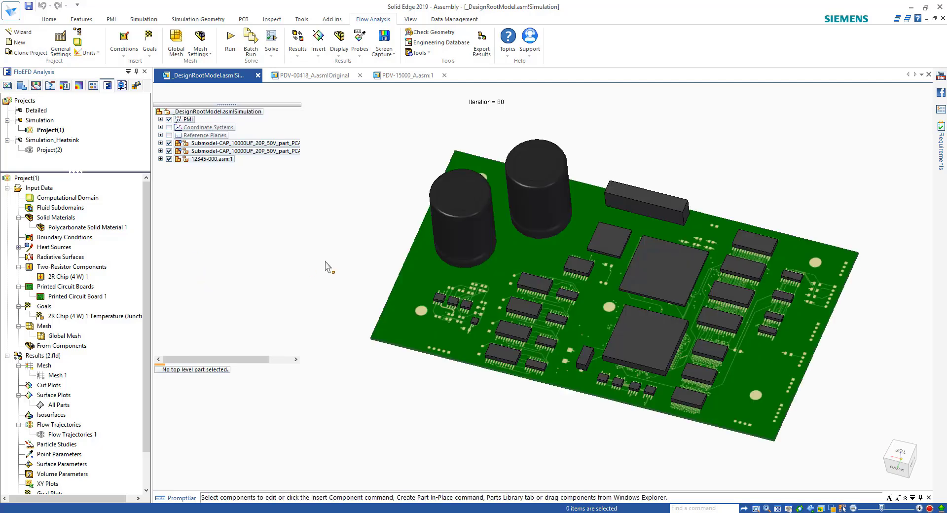
- Activate Project(2) of Simulation_Heatsink and inspect its Aluminum 6061 solid material and Heatsink Grease contact resistance
double_click(47, 150)
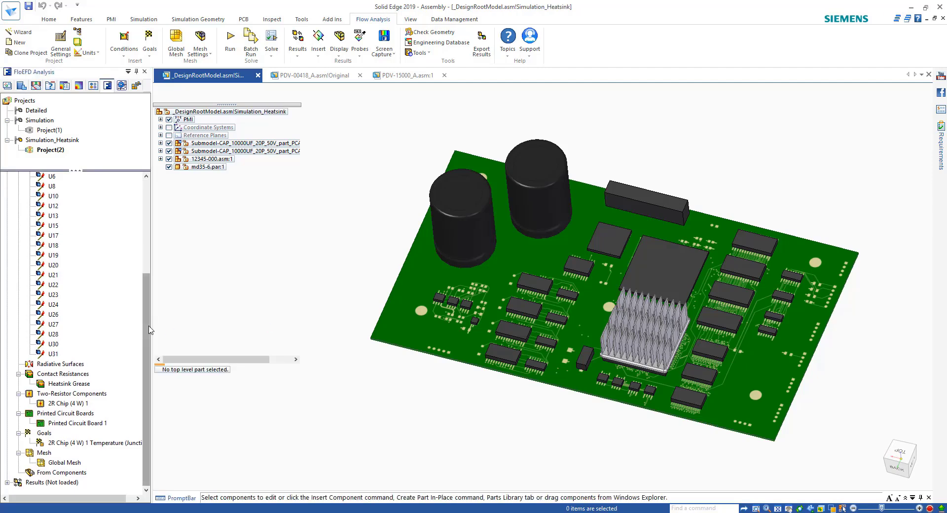
scroll(149, 329, up, 5)
click(8, 187)
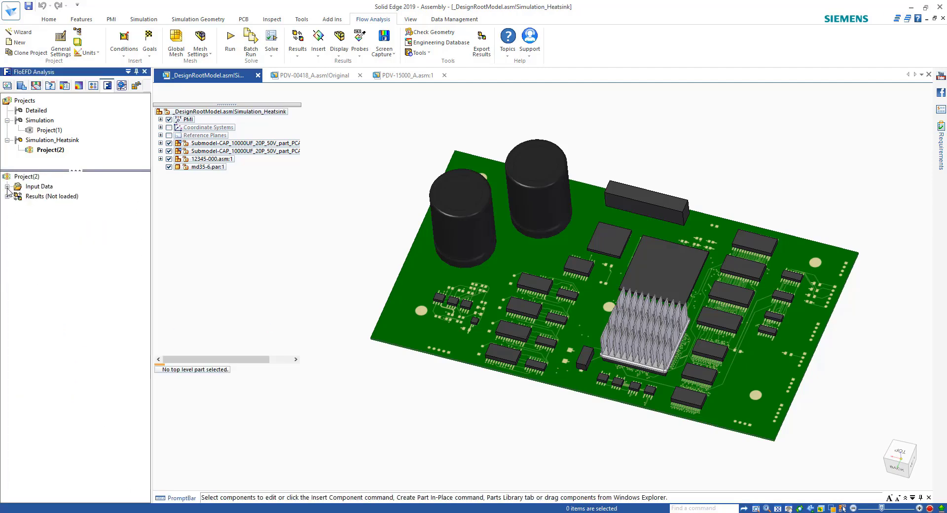
click(7, 187)
click(19, 254)
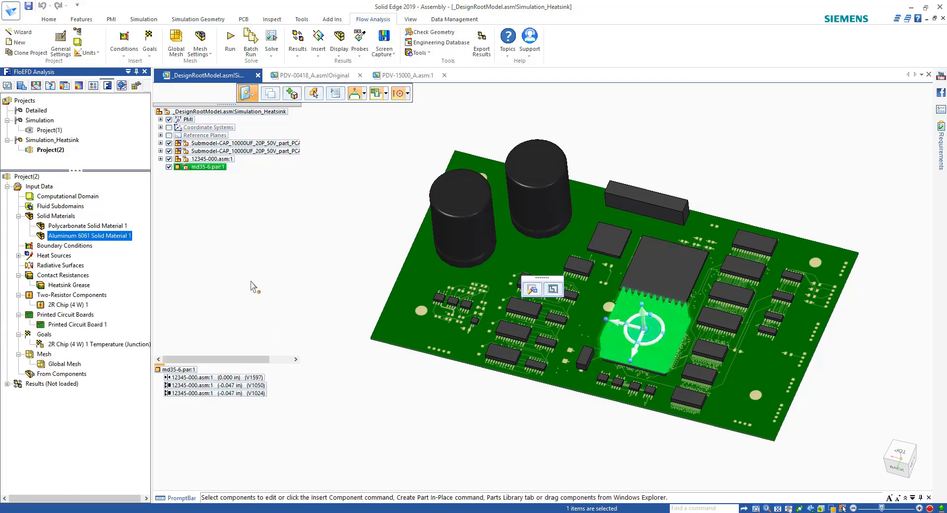
click(61, 286)
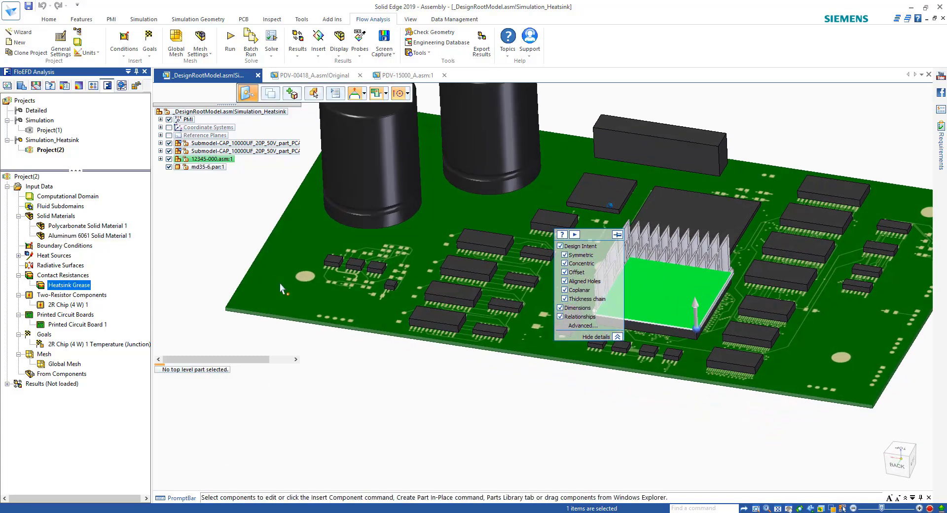
click(260, 271)
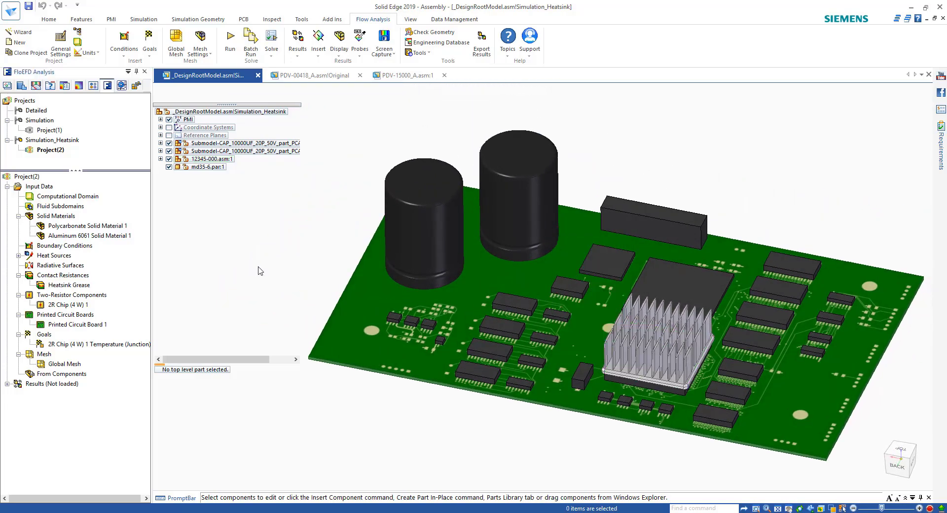
- Load the Project(2) results and display the All Parts temperature plot with the components hidden
right_click(44, 385)
click(55, 394)
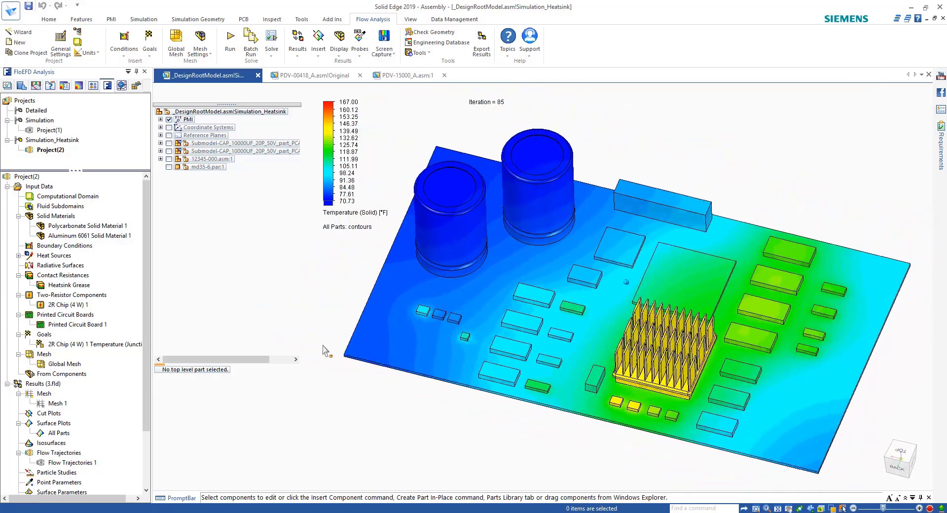
- Play Flow Trajectories 1 around the heatsink and the board, inspect the airflow, and hide the trajectories again
right_click(83, 464)
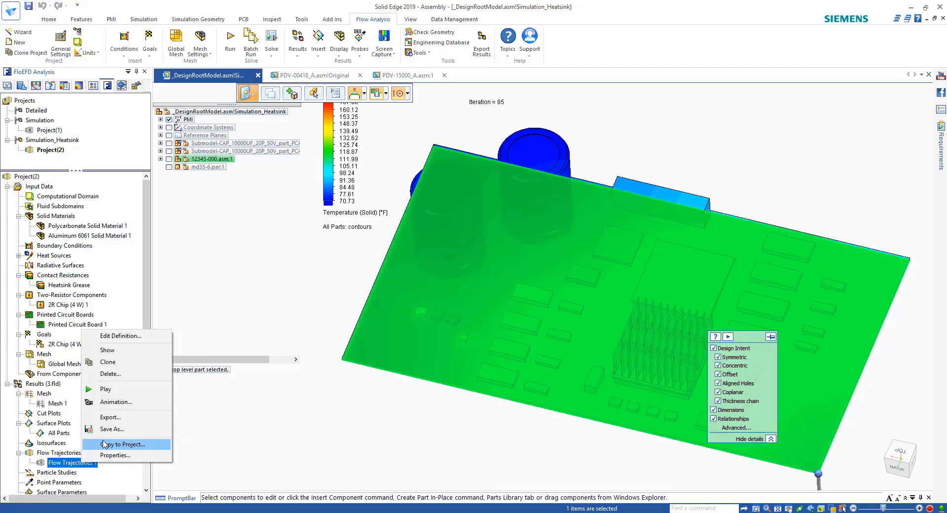
click(105, 389)
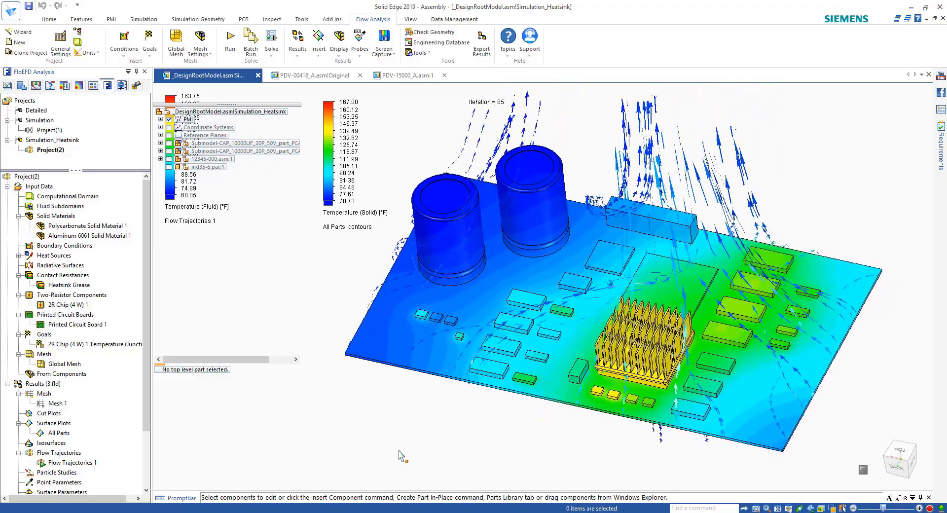
click(92, 463)
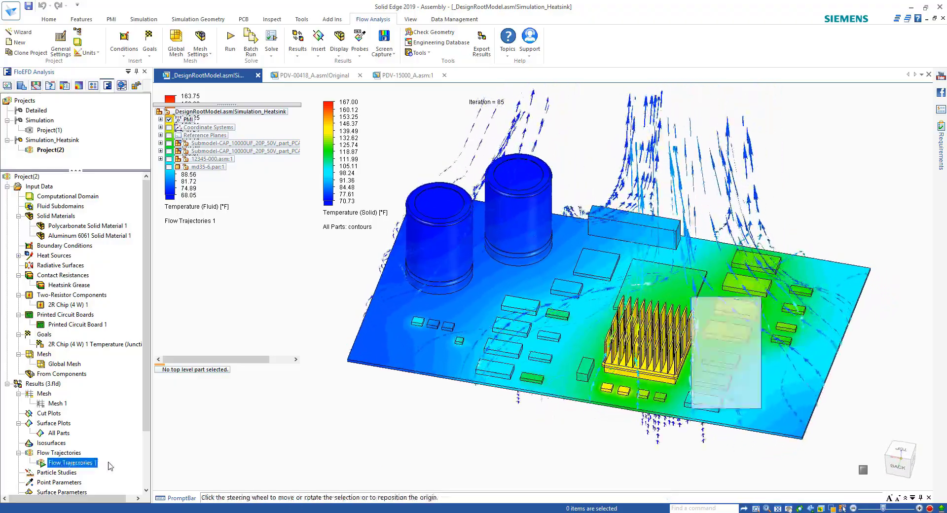
right_click(110, 464)
click(143, 335)
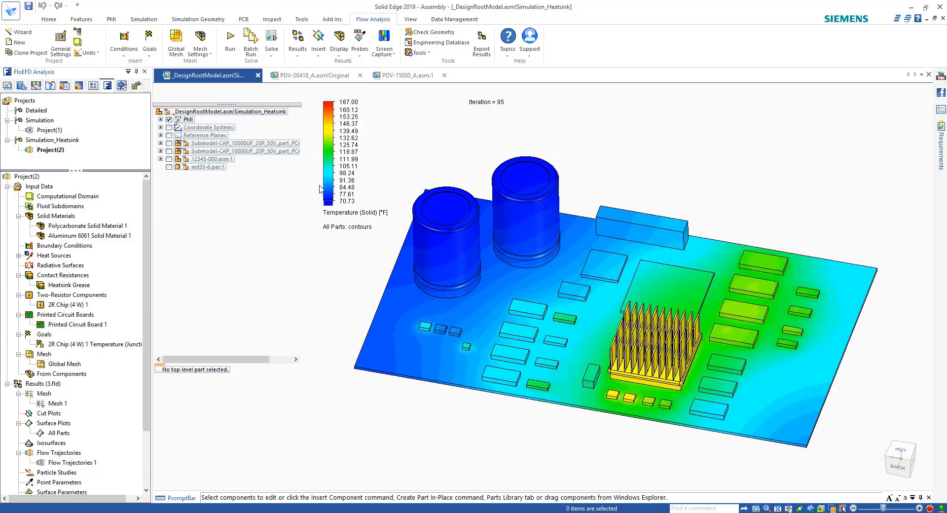
- Compare the active scene of Project(1) [Simulation] and Project(2) [Simulation_Heatsink] and open the resulting images
click(298, 55)
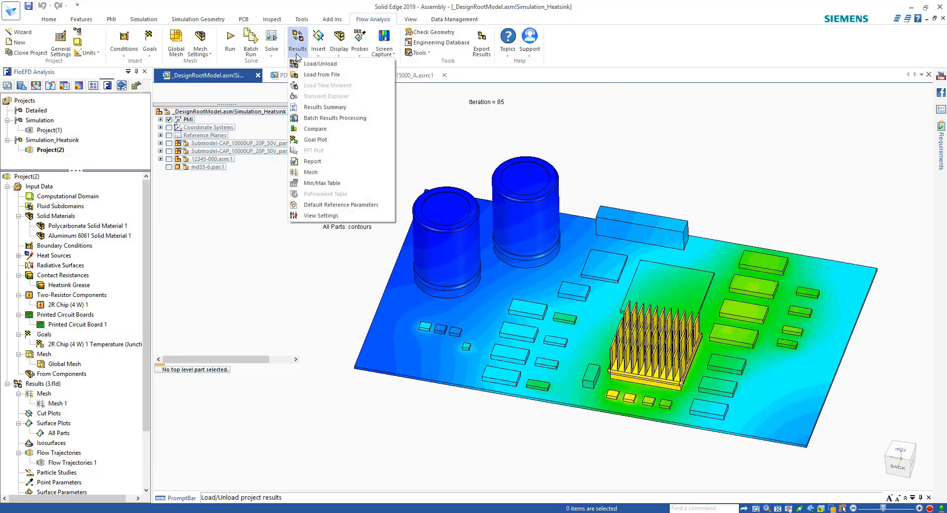
click(314, 129)
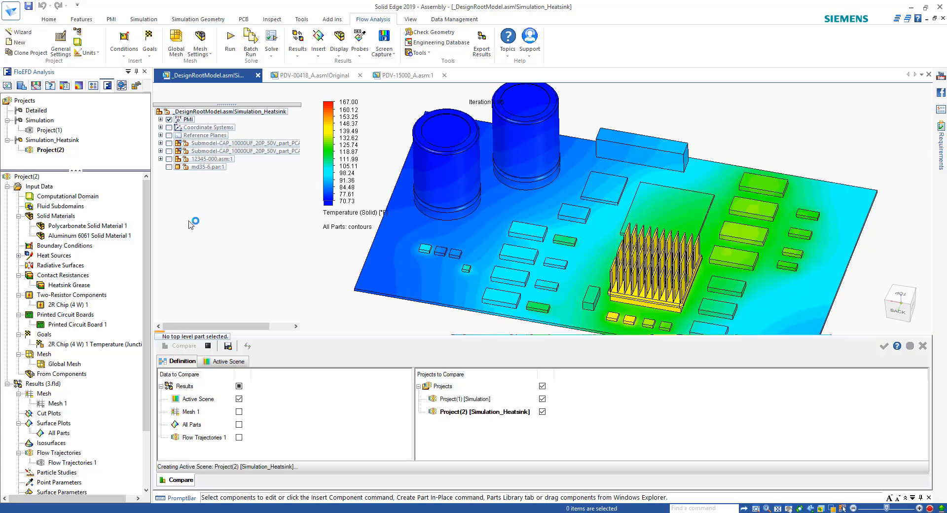
click(222, 363)
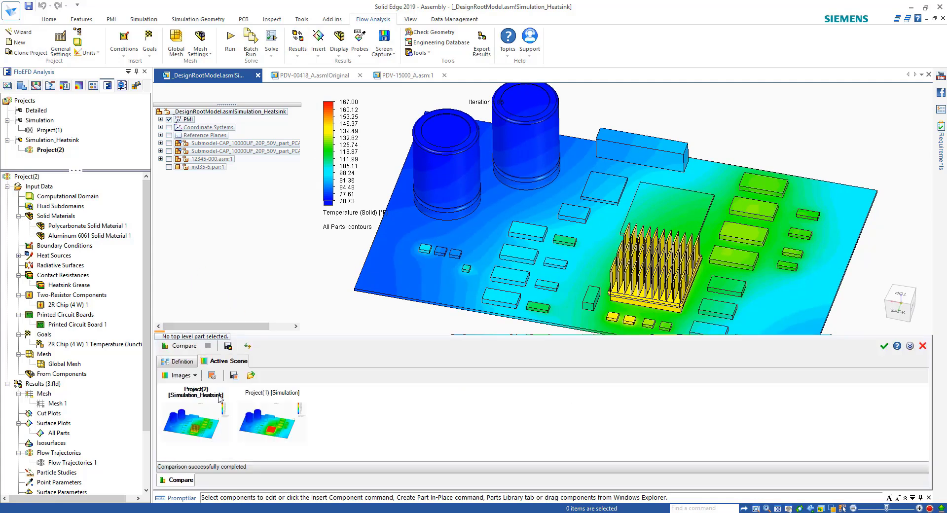
- Flip between the enlarged comparison images with and without the heatsink, and close the image viewer
double_click(196, 425)
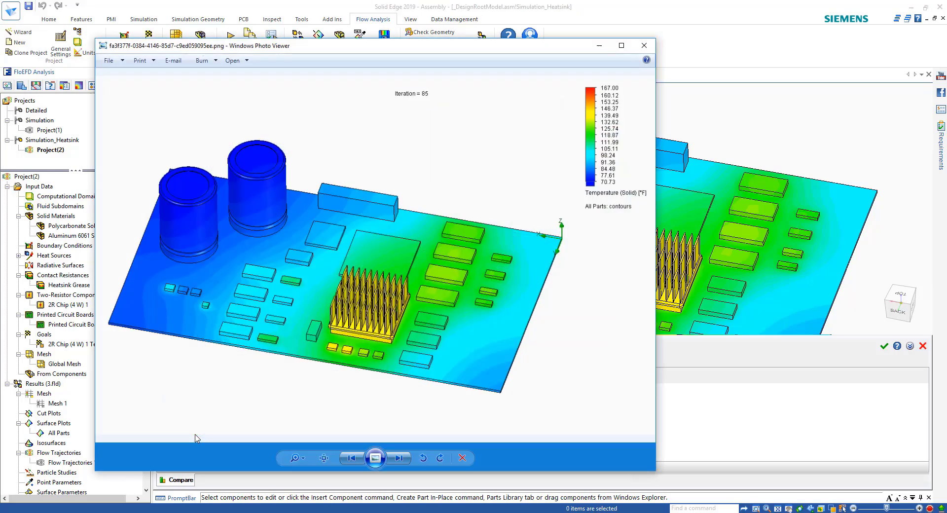
click(395, 460)
click(396, 460)
click(396, 460)
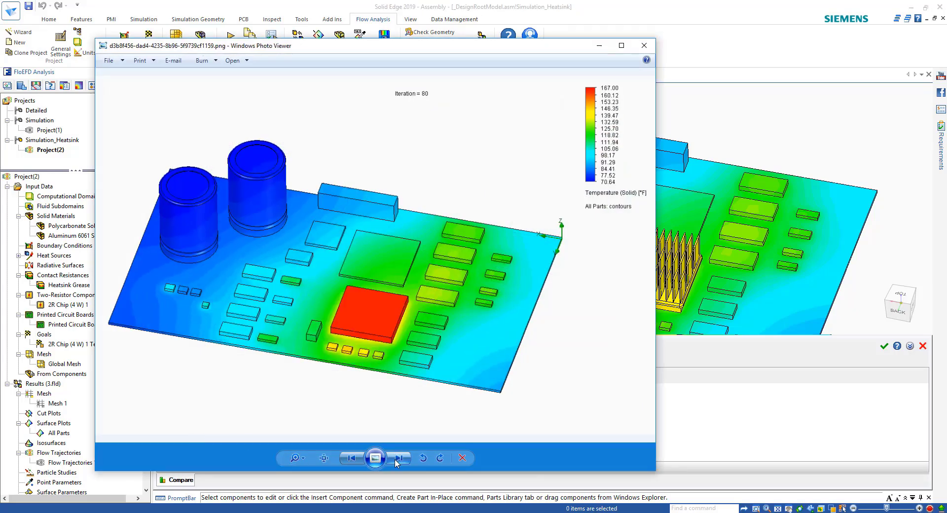
click(396, 460)
click(397, 460)
click(397, 460)
click(396, 460)
click(394, 462)
click(644, 45)
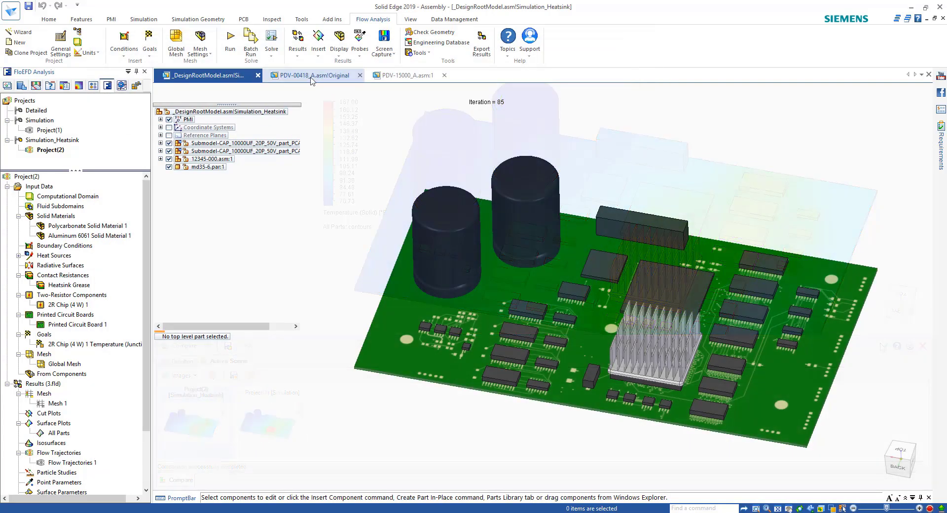
- Switch to the open PDV-00418_A.asm assembly containing the board in its enclosure
click(311, 77)
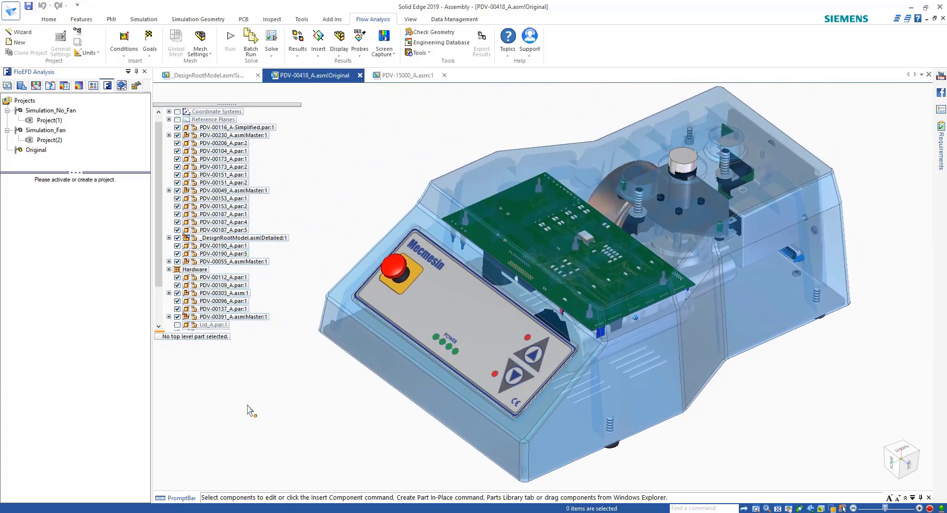
- Show the fluid volume in the geometry check of Simulation_No_Fan, inspect it, and close the check
drag(154, 273, 153, 320)
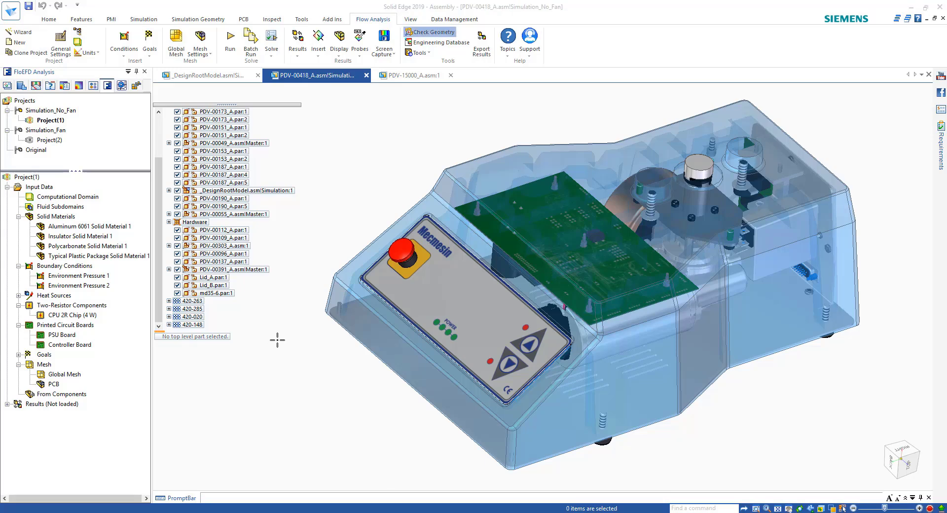
click(137, 312)
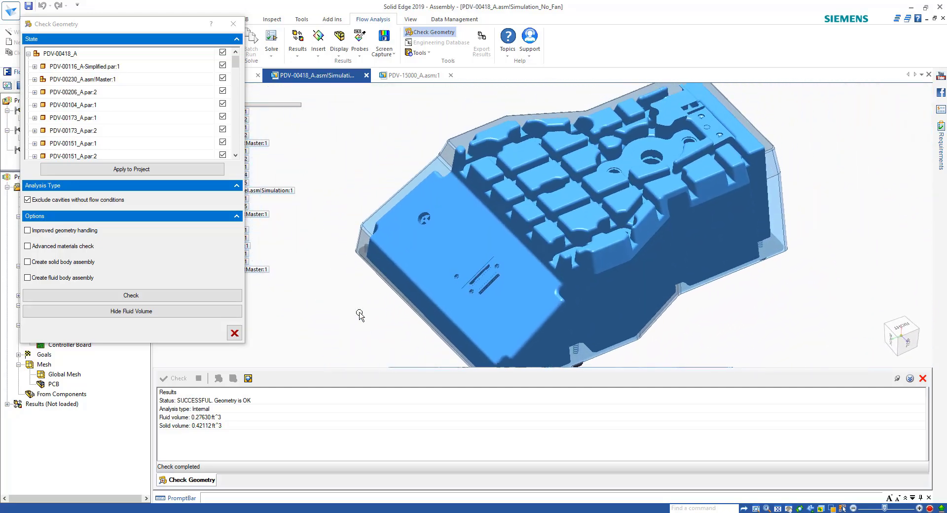
click(235, 333)
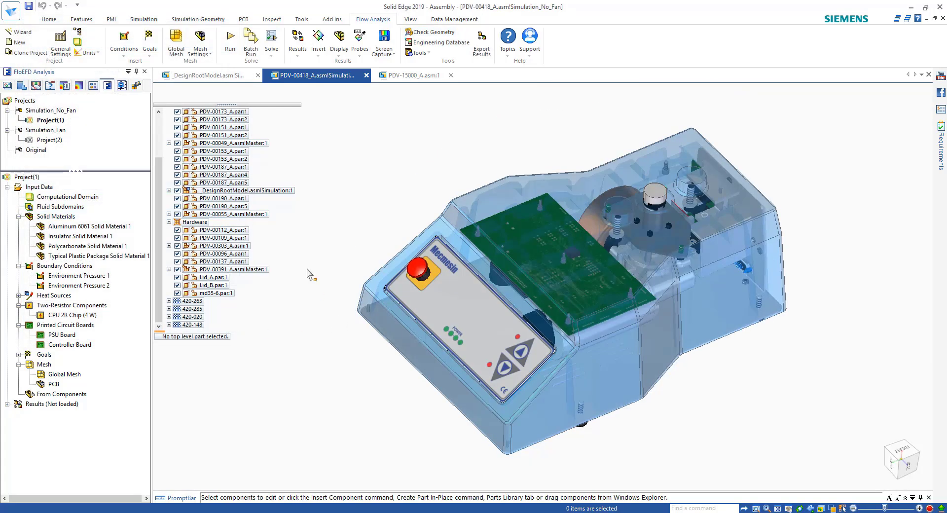
- Review the analysis type and gravity direction in the general settings, cancel them, and highlight the Environment Pressure 2 boundary condition
click(60, 50)
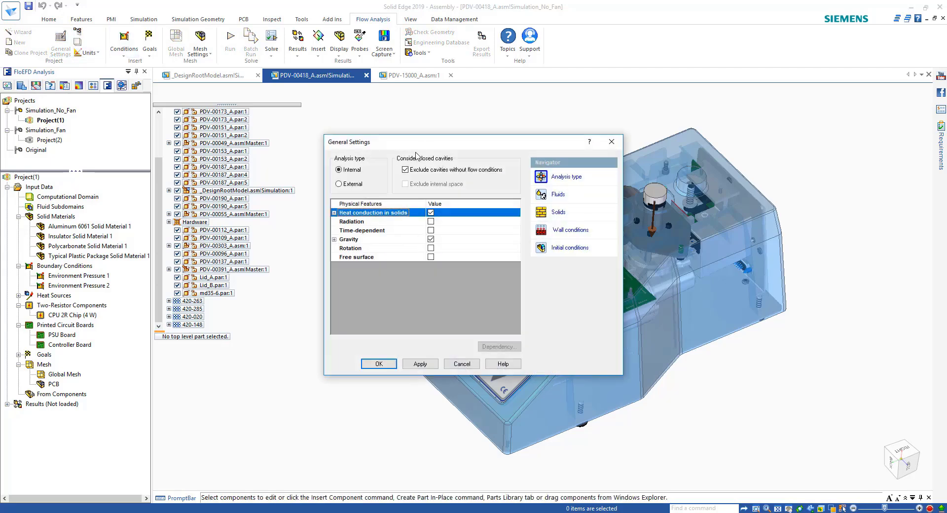
drag(215, 80, 214, 74)
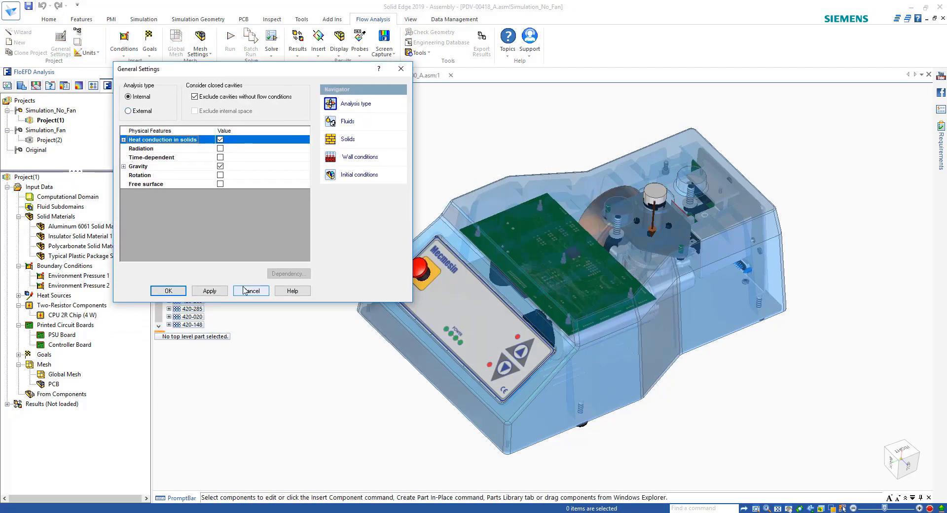
middle_drag(860, 389, 587, 294)
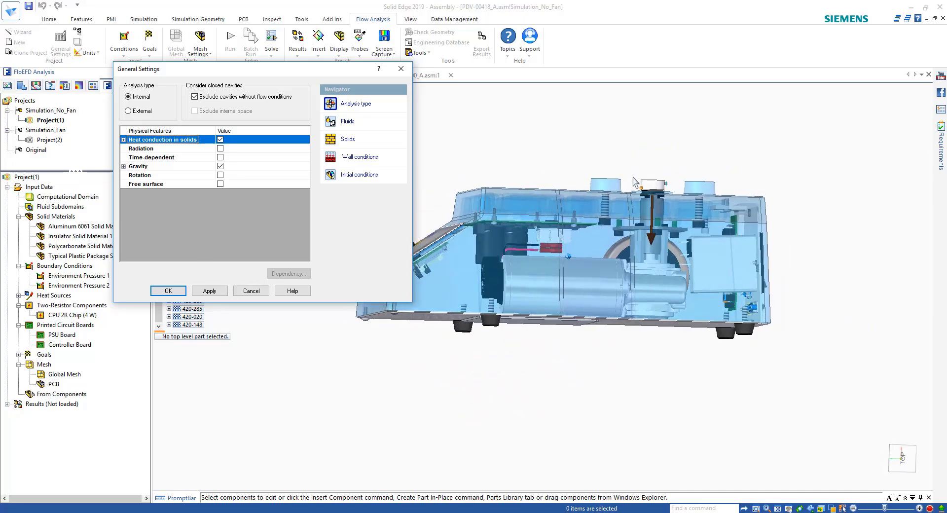
middle_drag(654, 299, 287, 386)
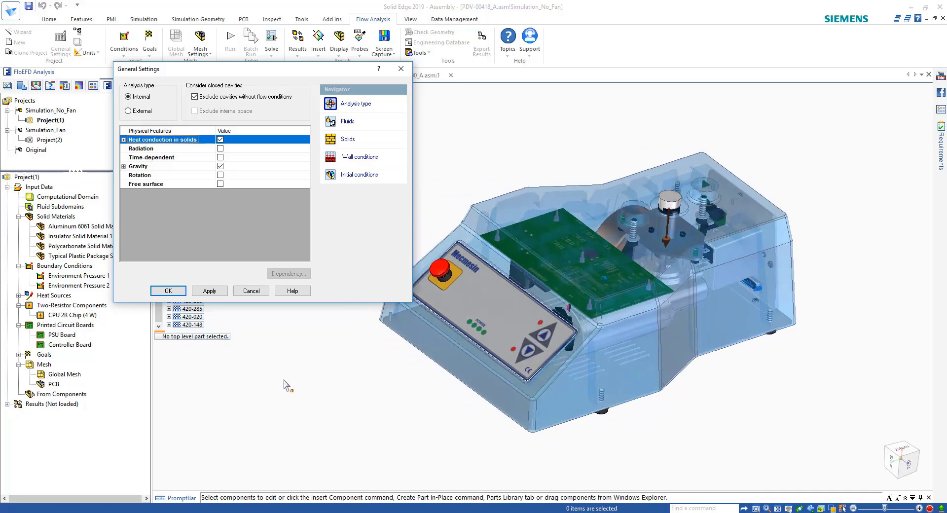
click(251, 291)
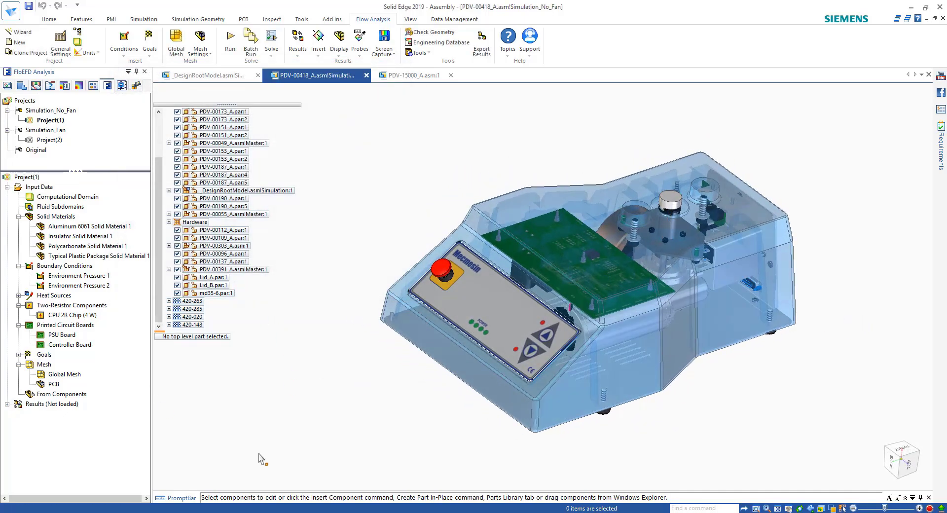
click(69, 286)
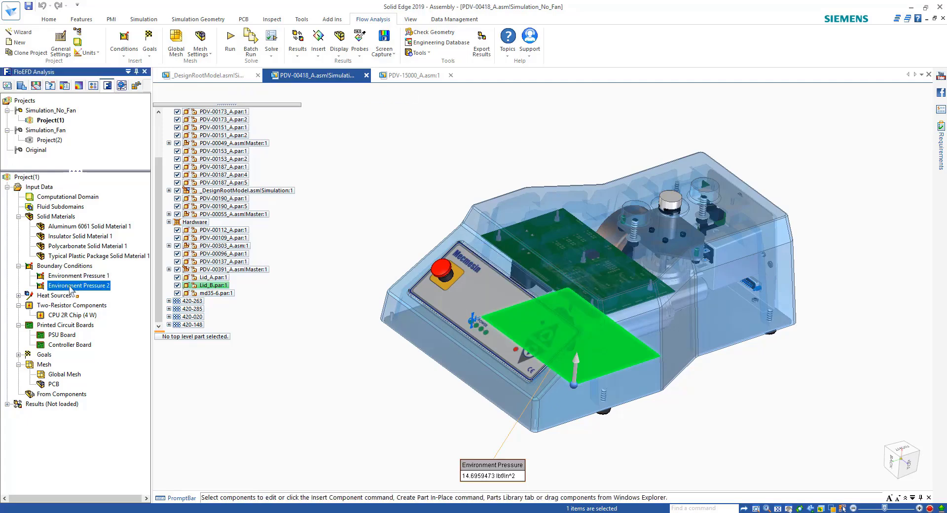
click(316, 421)
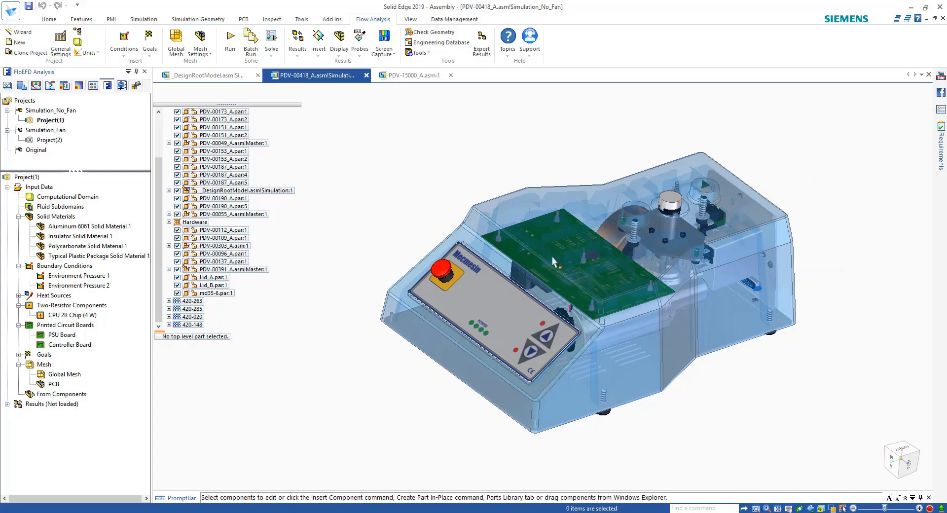
- Play the Outlet flow trajectories of Project(1), inspect the airflow through the enclosure, and hide them again
drag(146, 376, 146, 434)
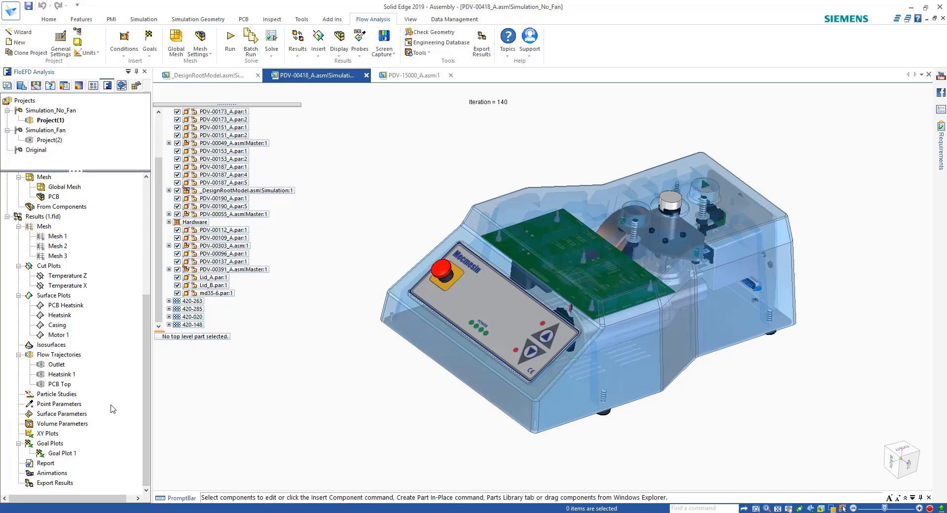
right_click(57, 365)
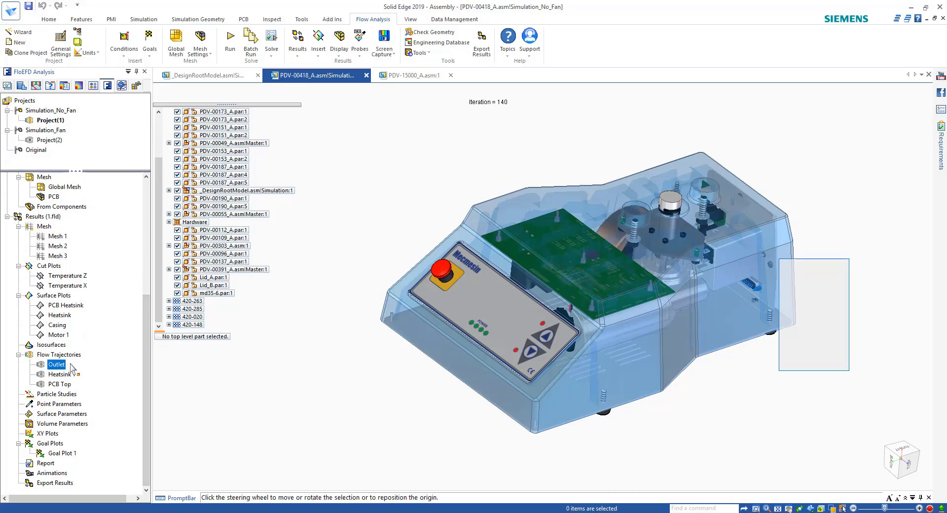
click(86, 425)
click(327, 406)
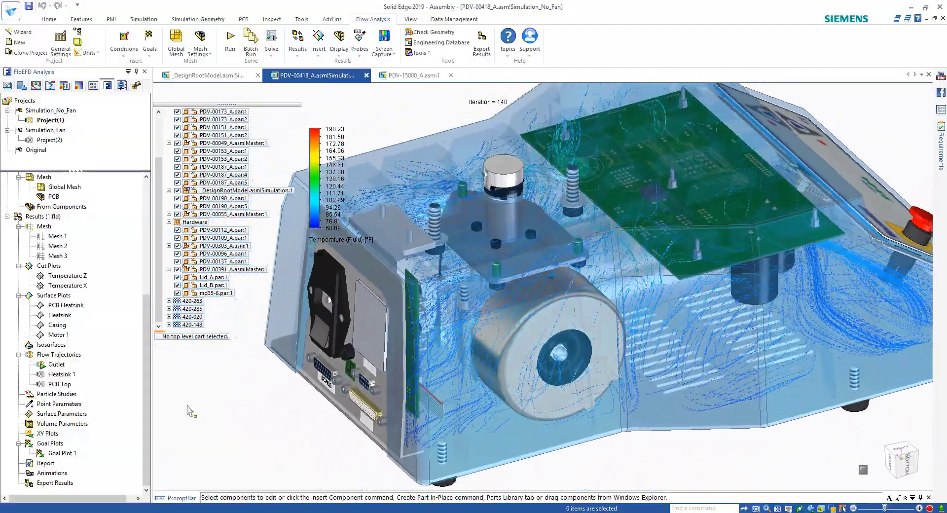
right_click(63, 384)
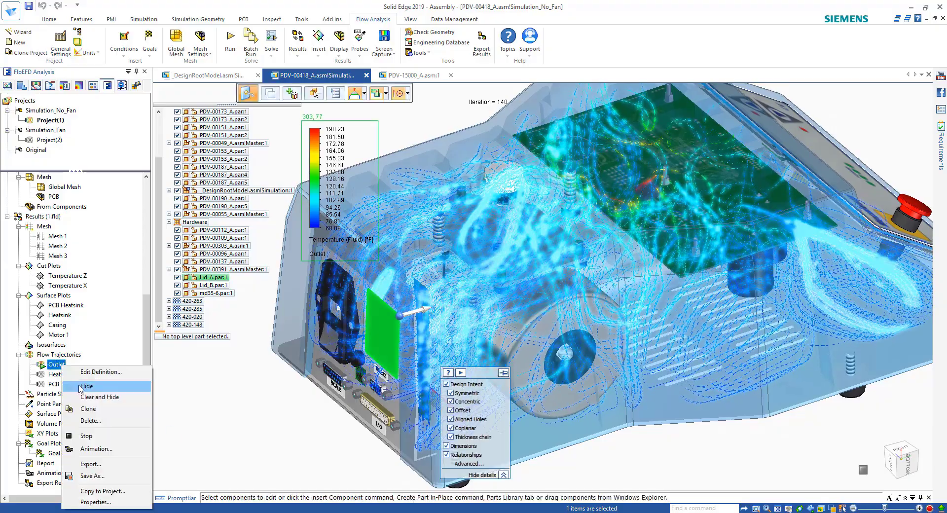
click(65, 388)
- Play the PCB Top flow trajectories of Project(1), inspect the airflow around the board, and hide them again
right_click(64, 385)
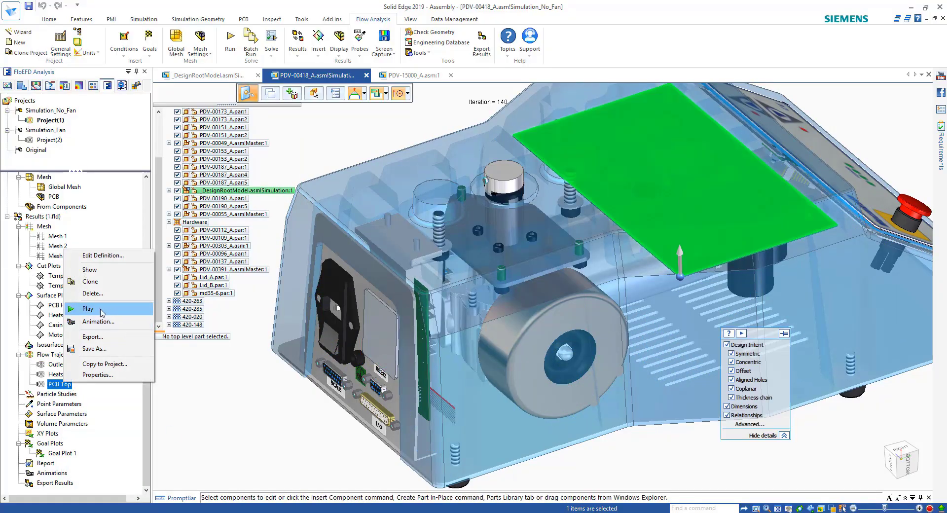
click(102, 310)
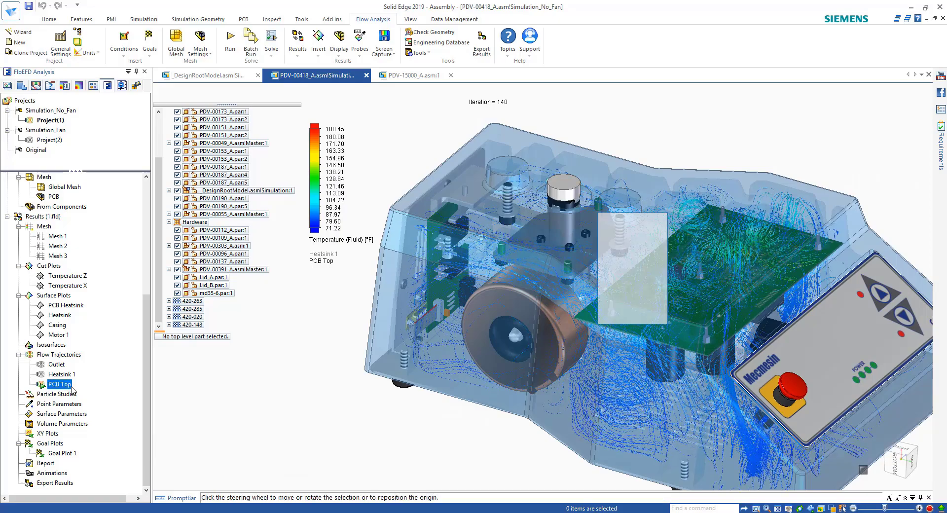
right_click(73, 388)
click(97, 263)
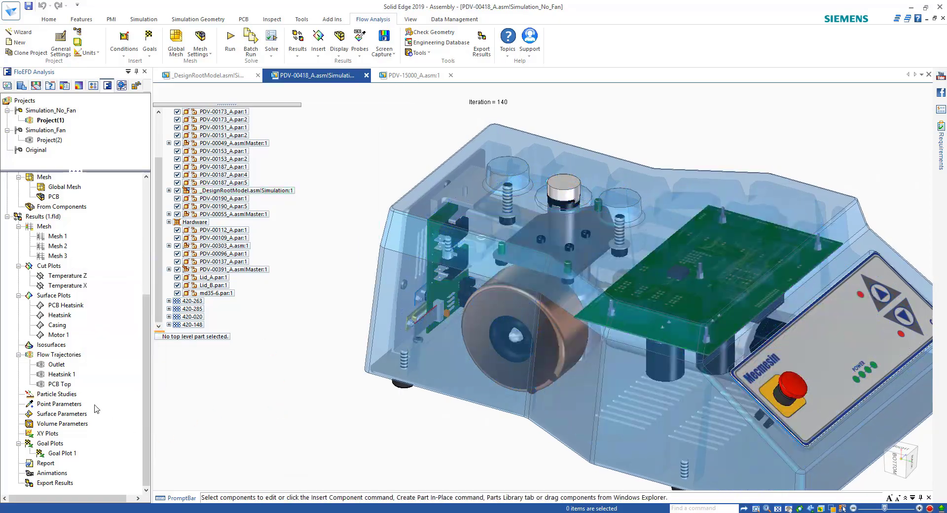
- Show the PCB Heatsink surface plot of Project(1), inspect the board temperatures, and hide the surrounding assembly components
right_click(69, 309)
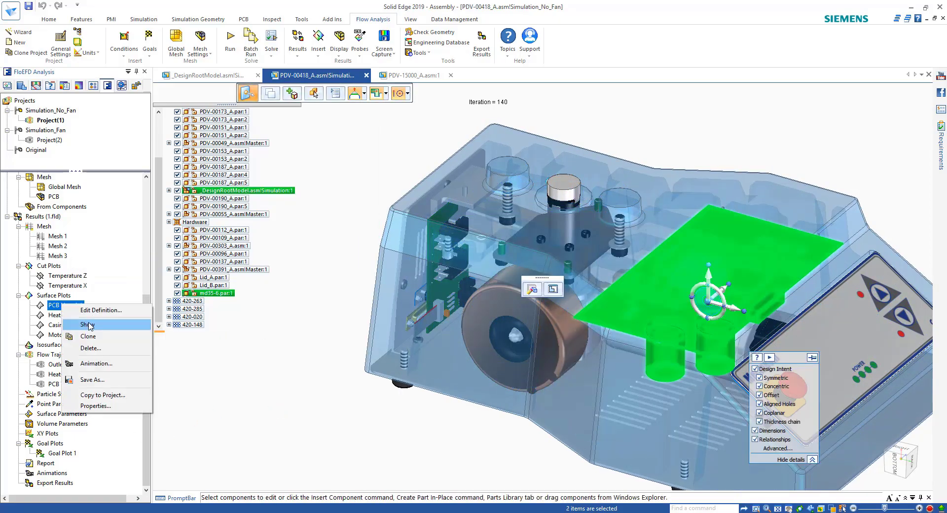
click(85, 324)
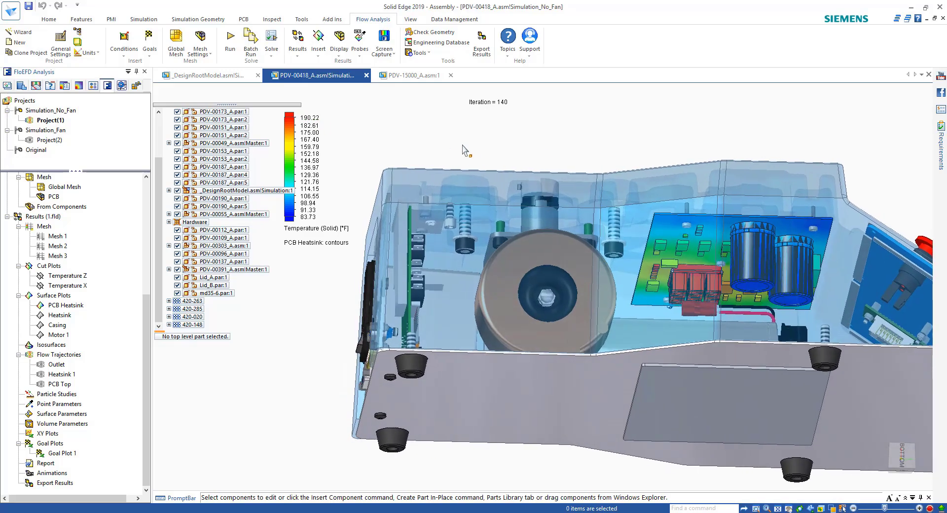
scroll(222, 198, up, 3)
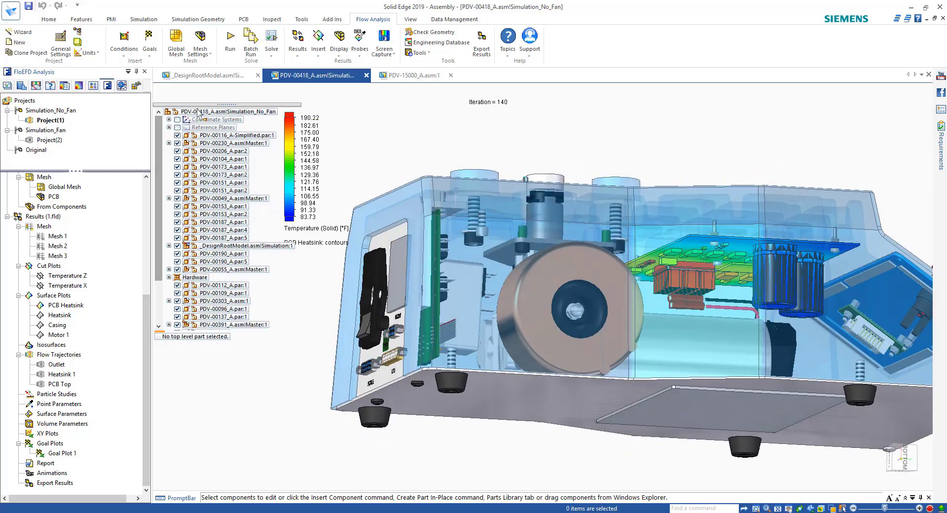
right_click(189, 111)
click(219, 160)
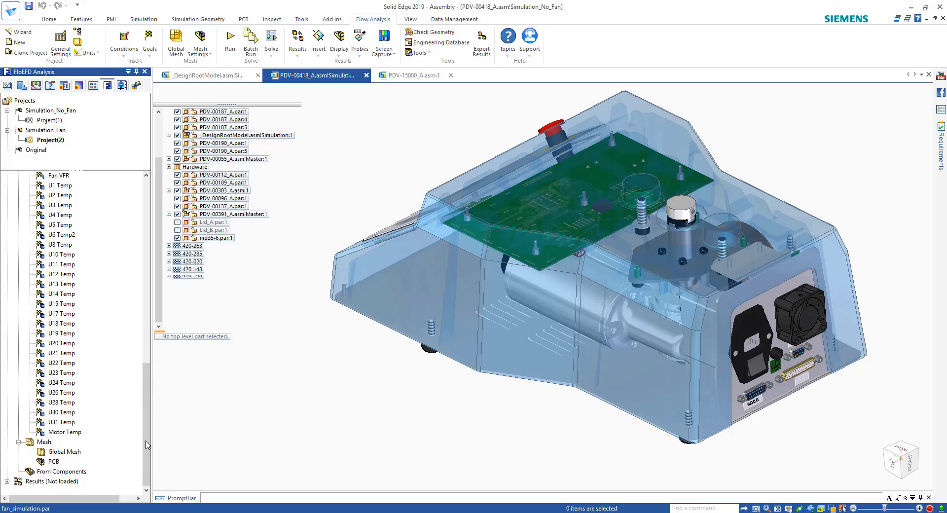
- Collapse the heat sources and goals of Project(2) in Simulation_Fan and load its results
drag(146, 441, 147, 269)
click(19, 305)
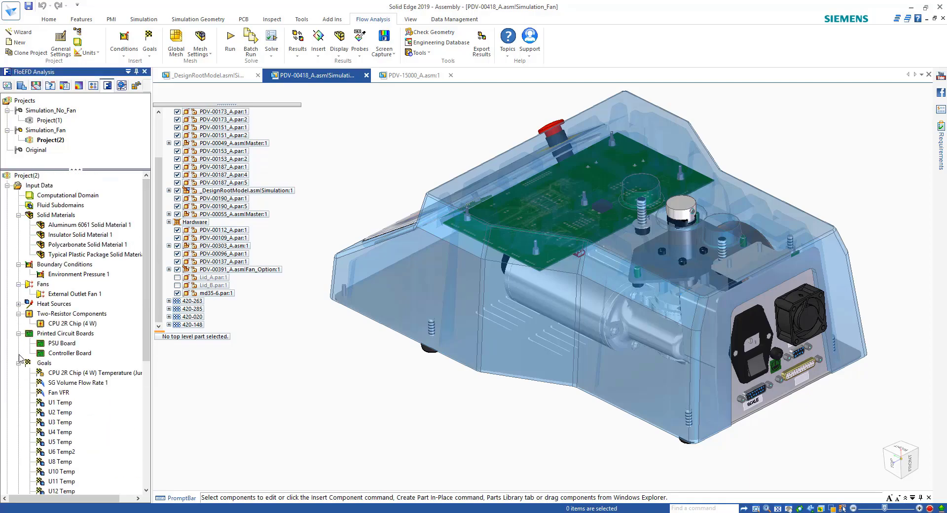
click(18, 363)
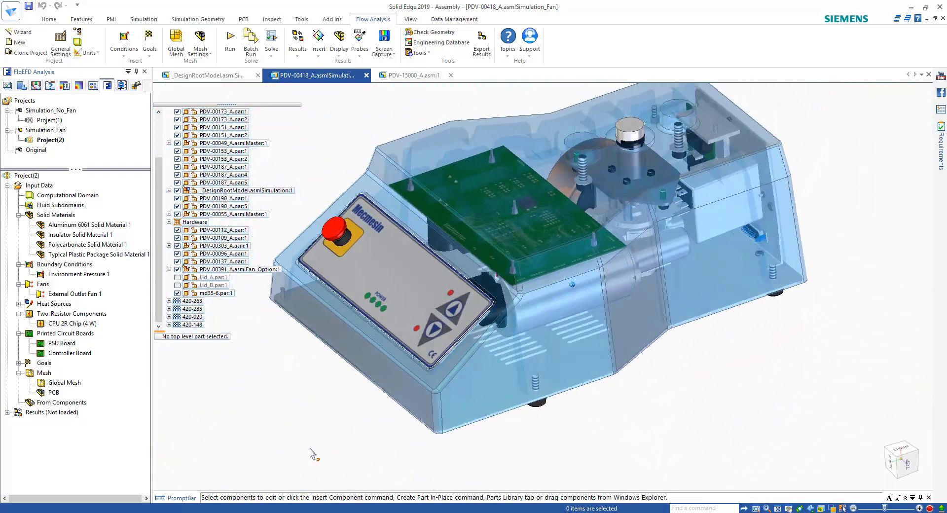
right_click(58, 416)
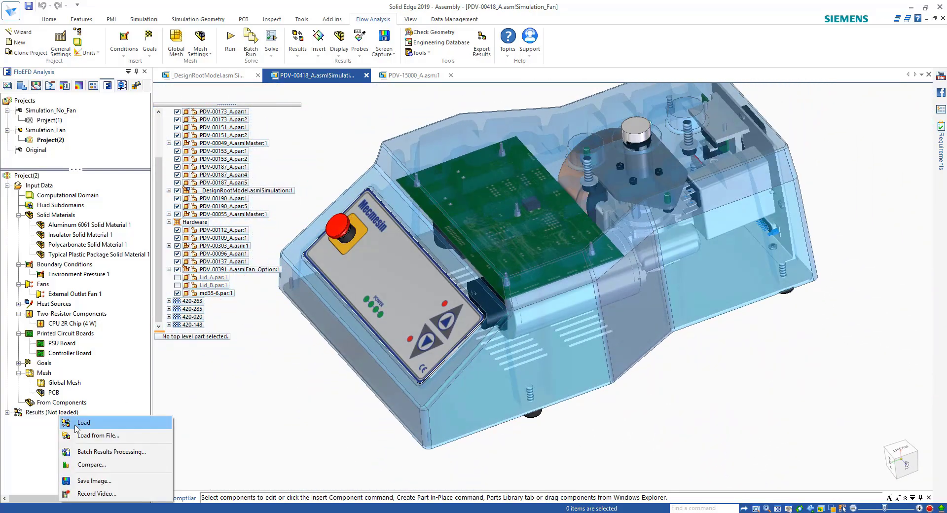
click(83, 423)
- Play the Outlet flow trajectories of Project(2), inspect the fan-driven airflow through the enclosure, and hide them again
right_click(55, 381)
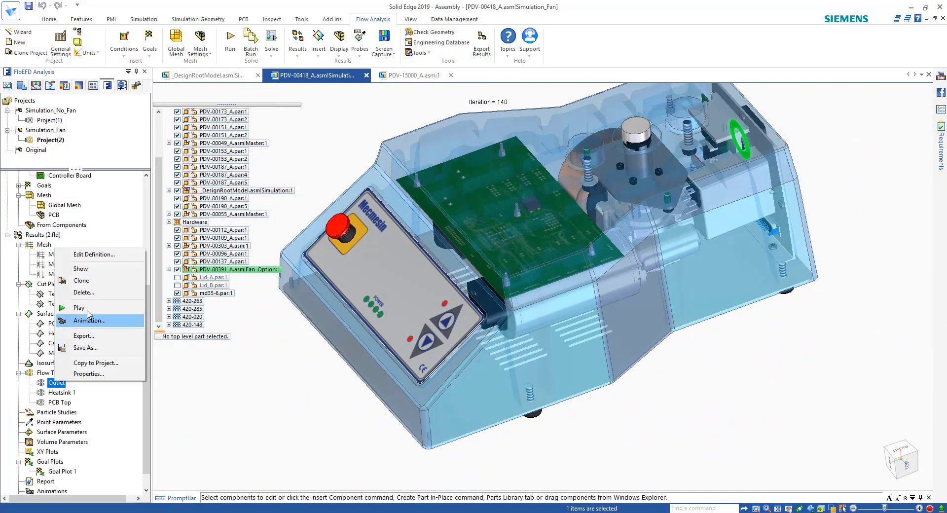
click(85, 308)
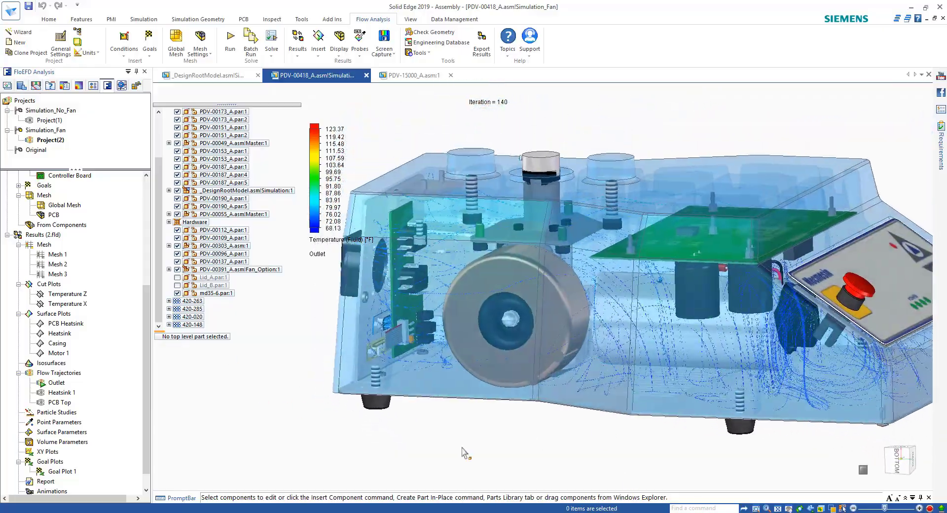
right_click(60, 383)
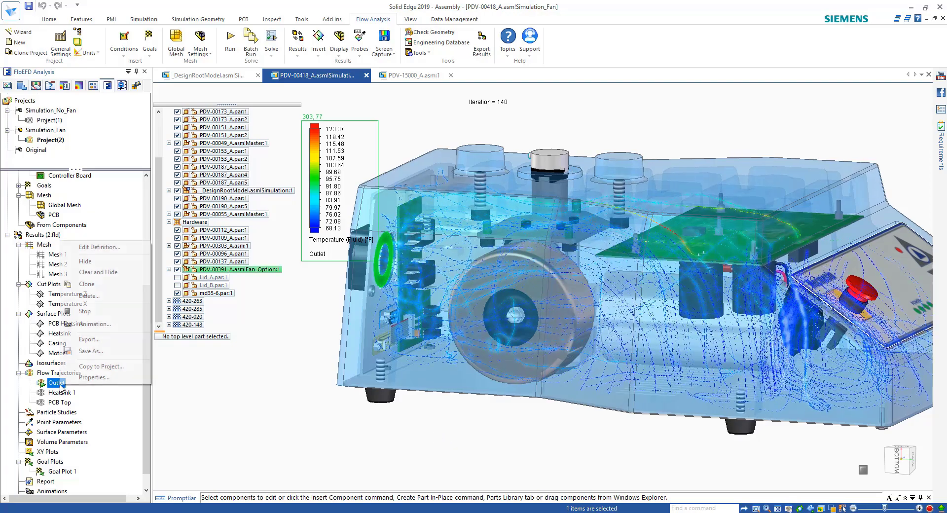
click(96, 263)
- Play the Heatsink 1 flow trajectories of Project(2), follow the airflow from the heatsink to the fan, and hide them again
right_click(57, 394)
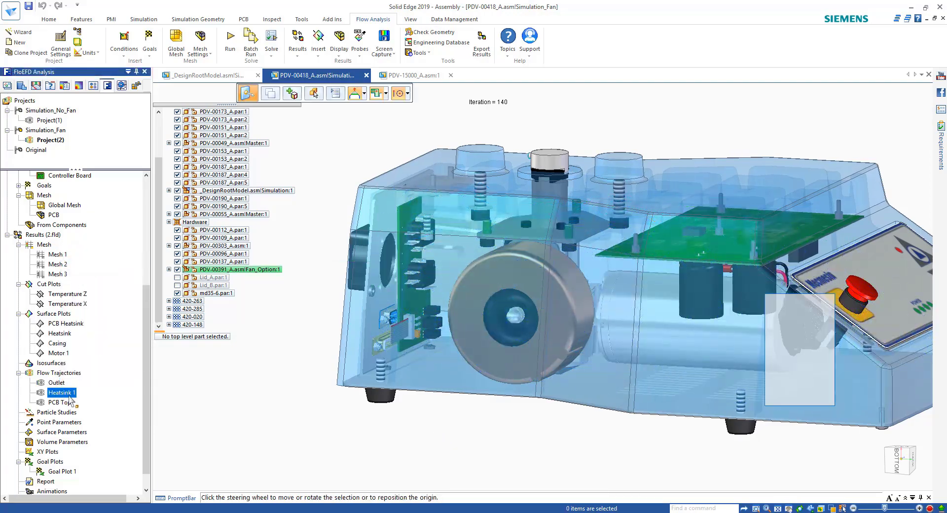
click(85, 318)
click(516, 450)
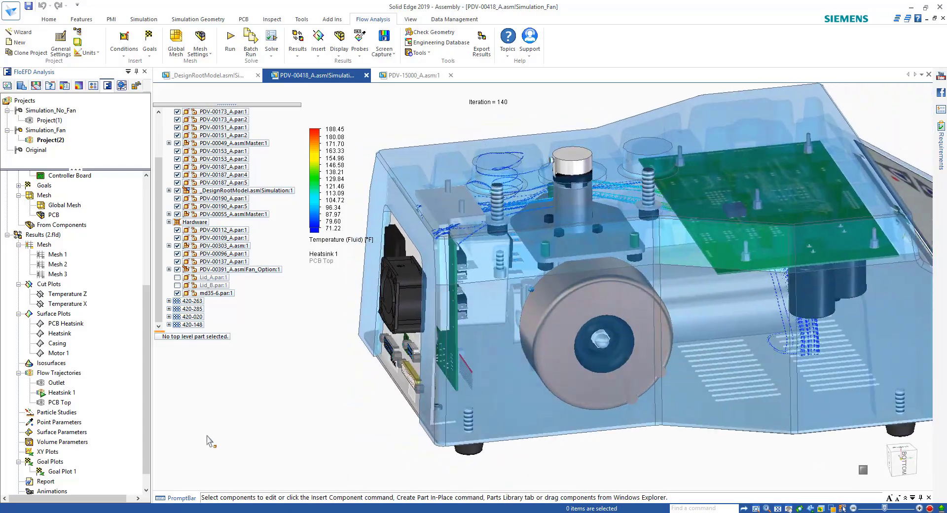
click(58, 393)
right_click(58, 393)
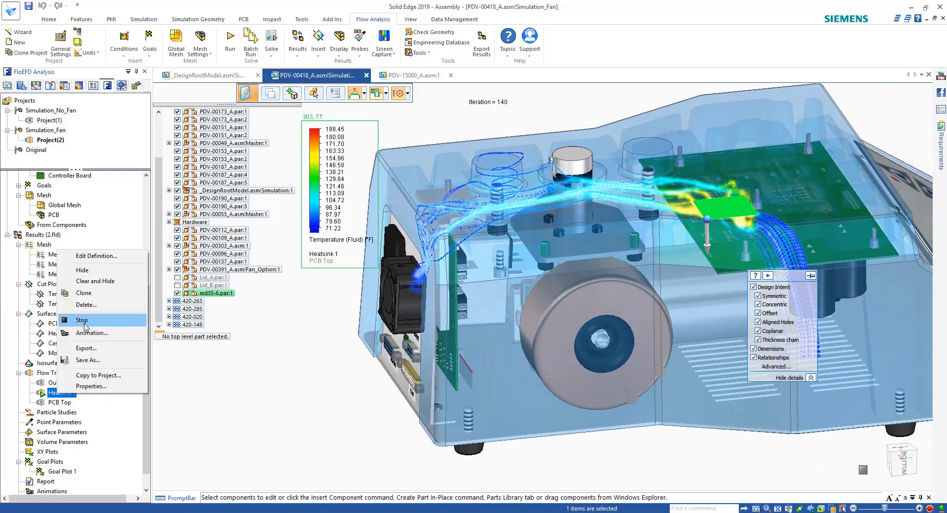
click(89, 272)
- Play the PCB Top flow trajectories of Project(2), inspect the airflow over the board from another side, and hide them again
right_click(66, 404)
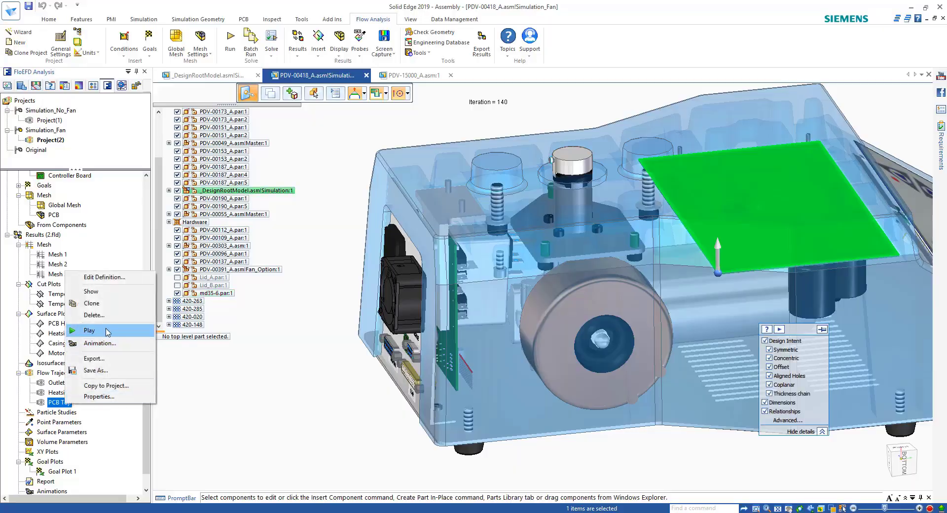
click(102, 333)
click(366, 437)
key(ctrl+b)
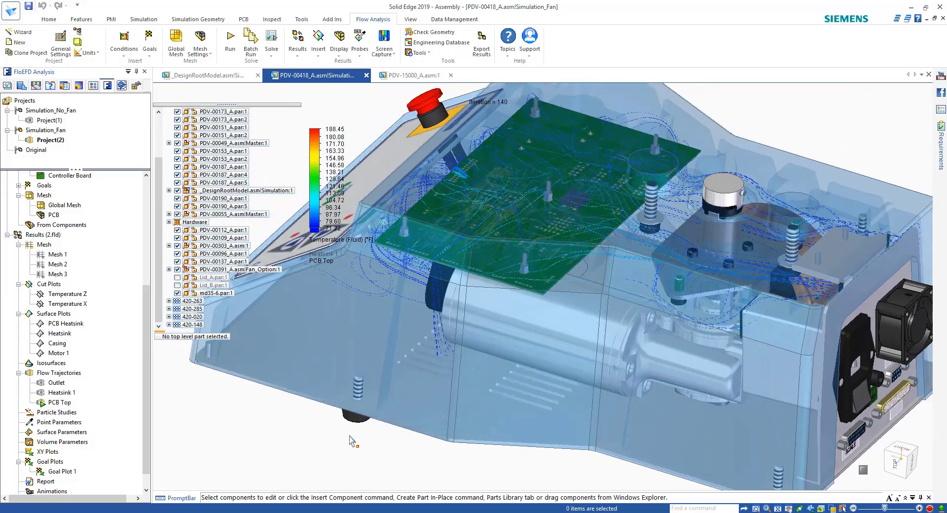
click(60, 401)
right_click(62, 402)
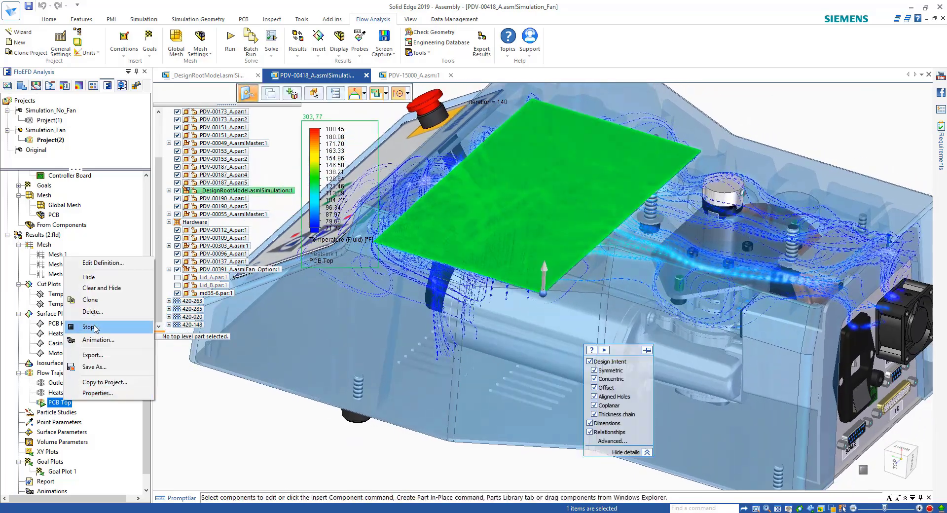
click(102, 279)
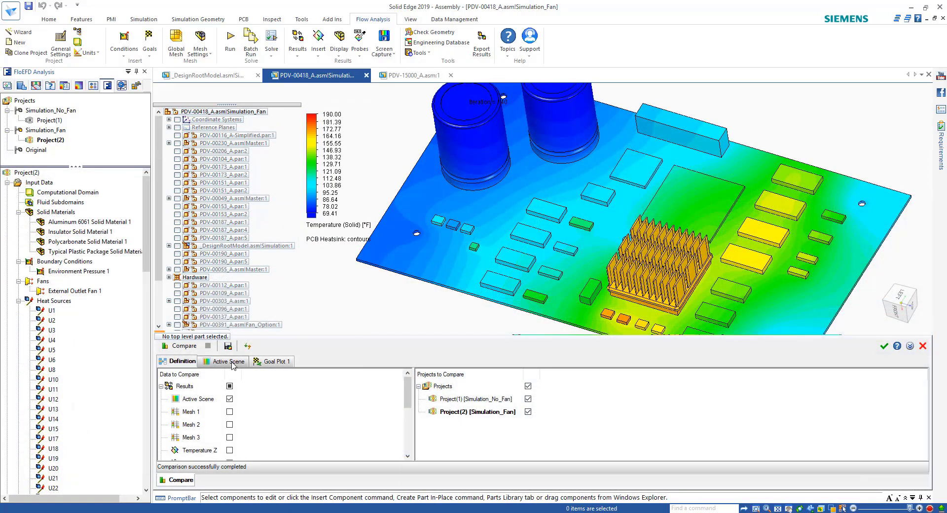
- Open the active scene comparison of Project(1) [Simulation_No_Fan] and Project(2) [Simulation_Fan] and enlarge a resulting image
click(233, 363)
double_click(206, 421)
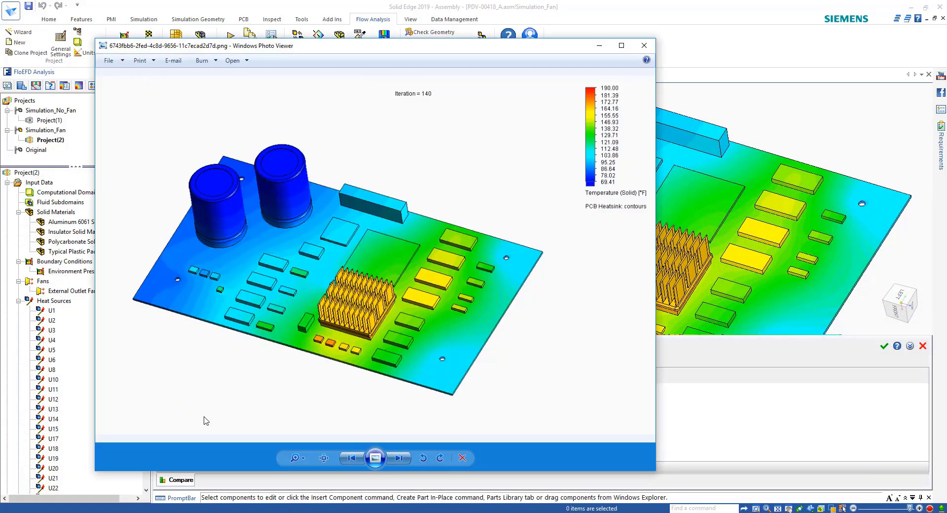
- Flip between the enlarged PCB temperature images of the fan and no-fan simulations to compare them, and close the image viewer
click(405, 458)
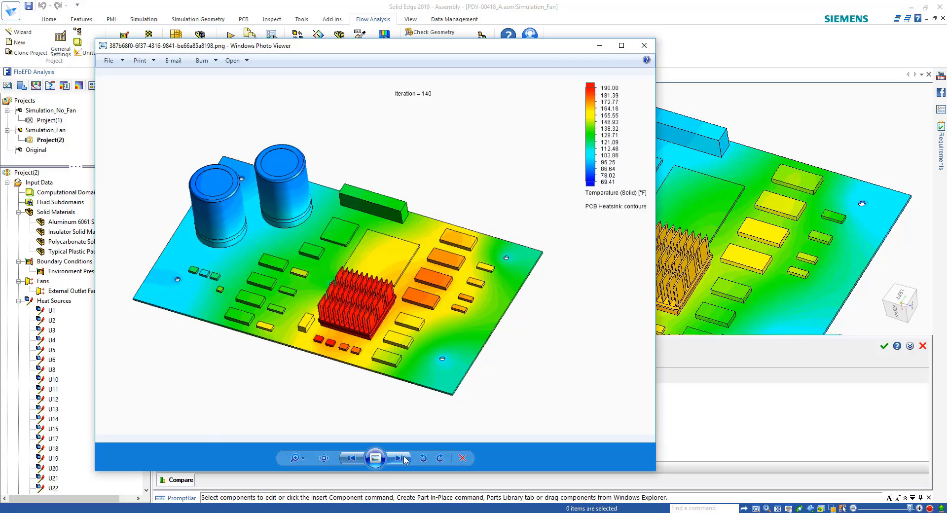
click(404, 458)
click(404, 459)
click(404, 458)
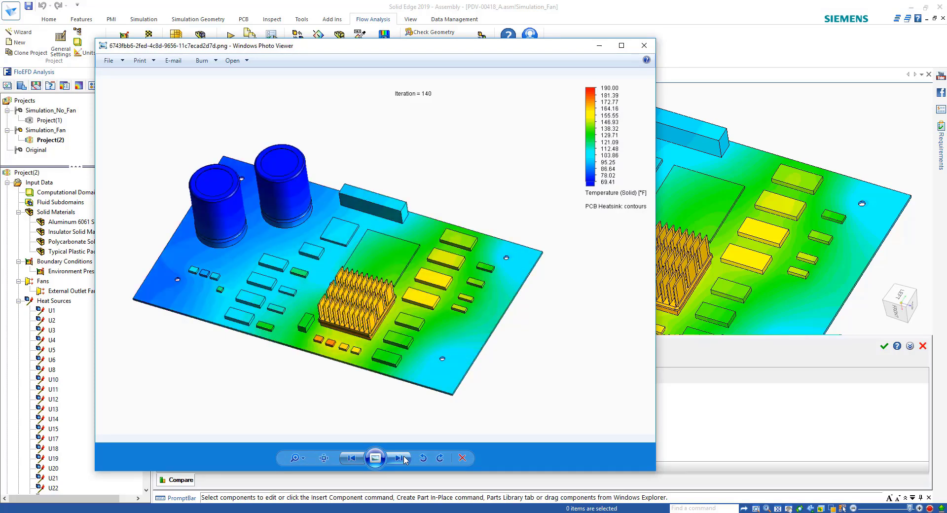
click(404, 459)
click(404, 459)
click(644, 46)
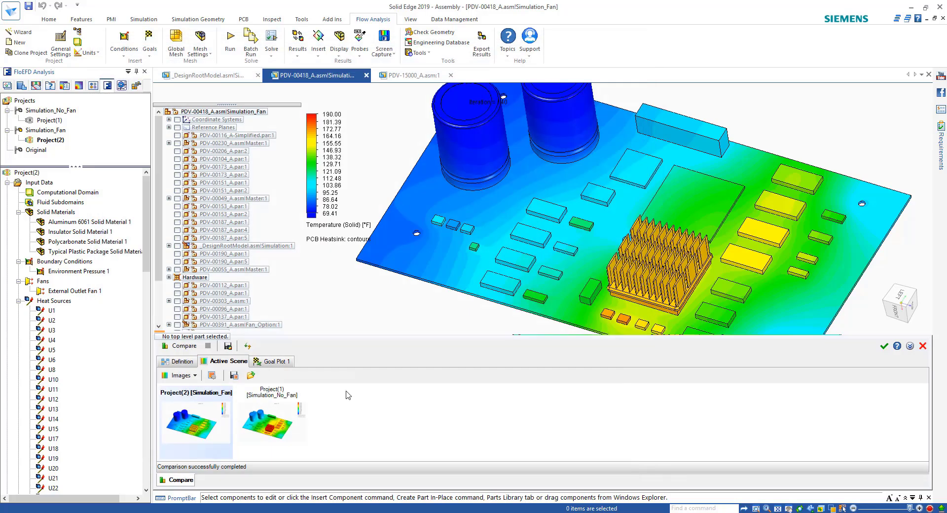
- Show the Goal Plot 1 comparison as differences relative to Project(2) [Simulation_Fan] and review the component temperature goals
click(285, 364)
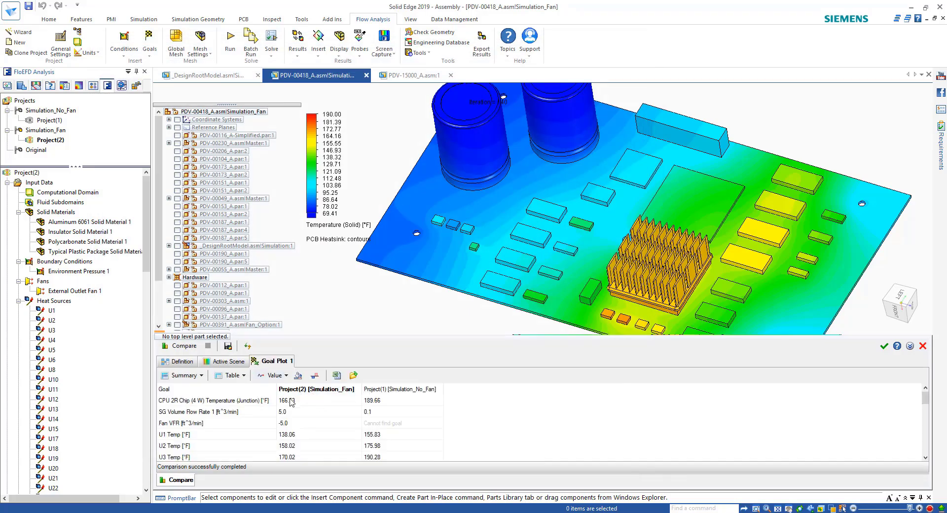
click(325, 390)
click(314, 376)
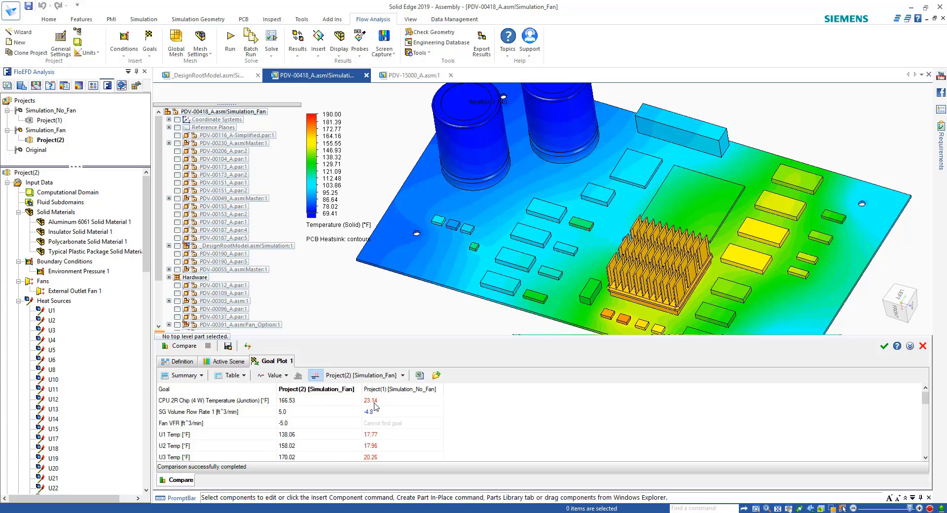
scroll(385, 426, down, 2)
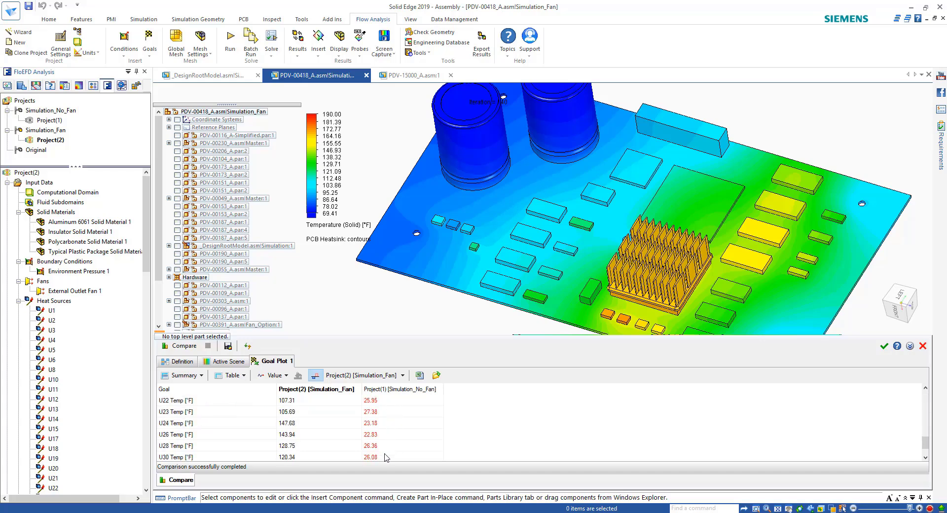
scroll(386, 457, up, 2)
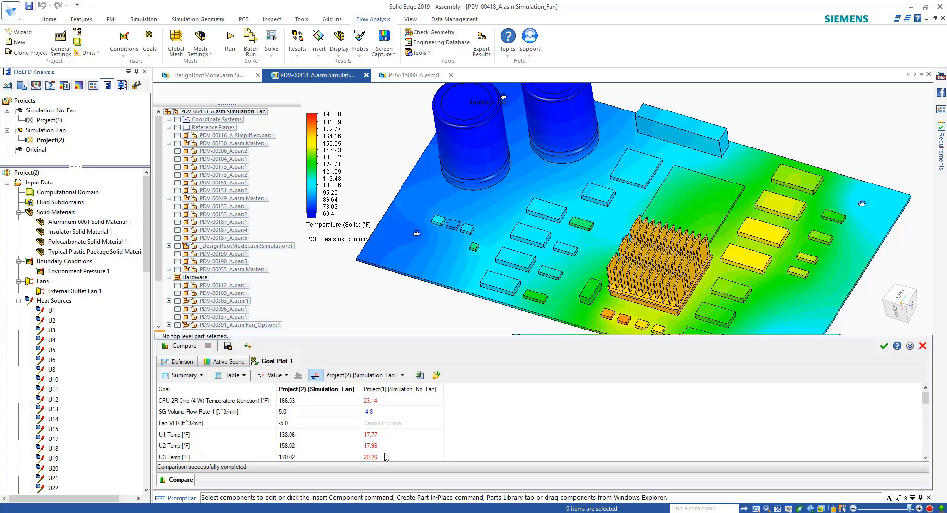